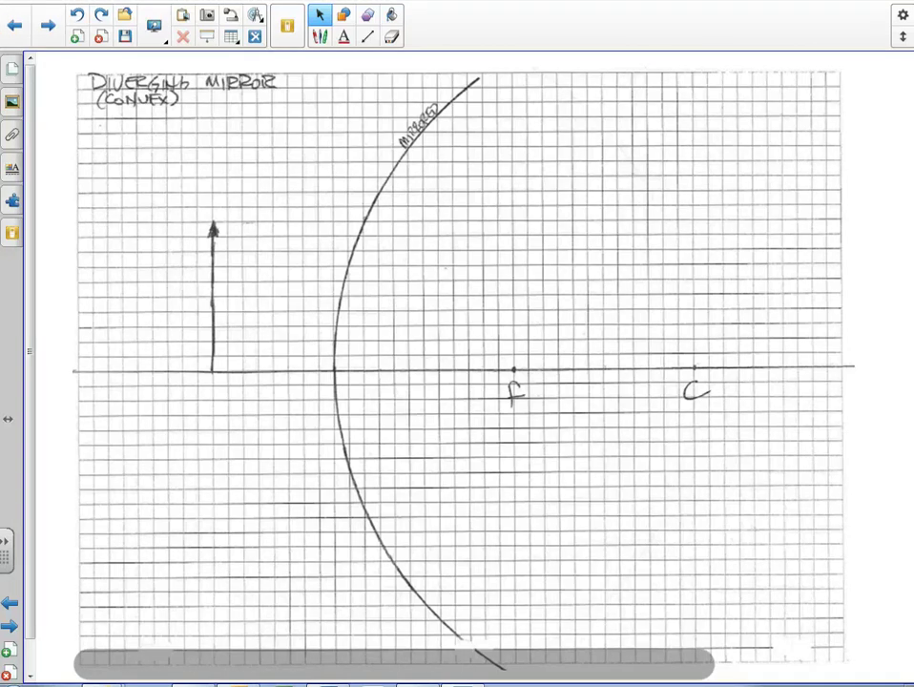
Step: Set up the Calligraphic Pen with a red ink style
click(320, 36)
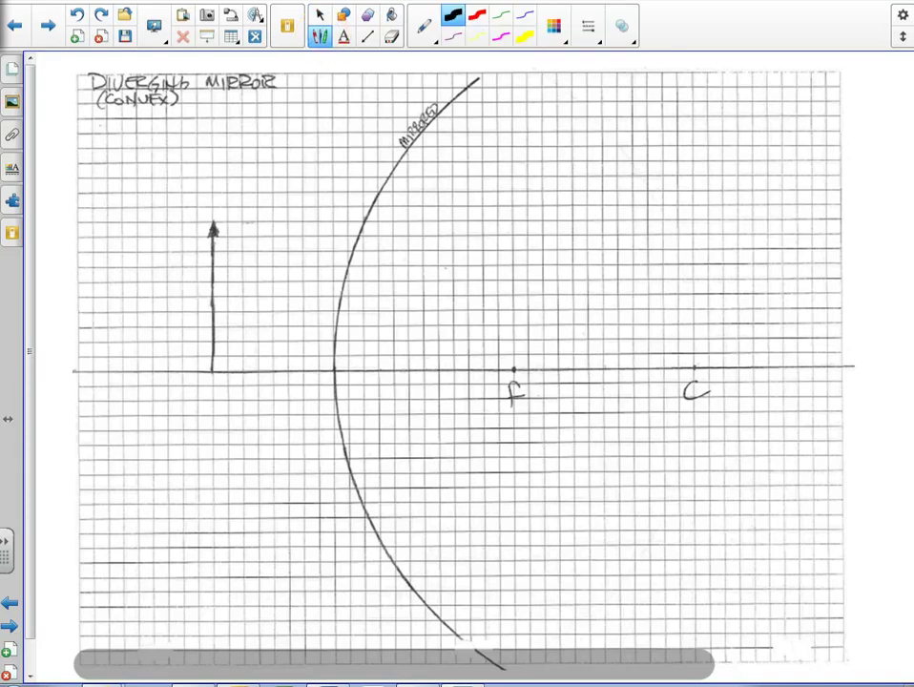
click(431, 41)
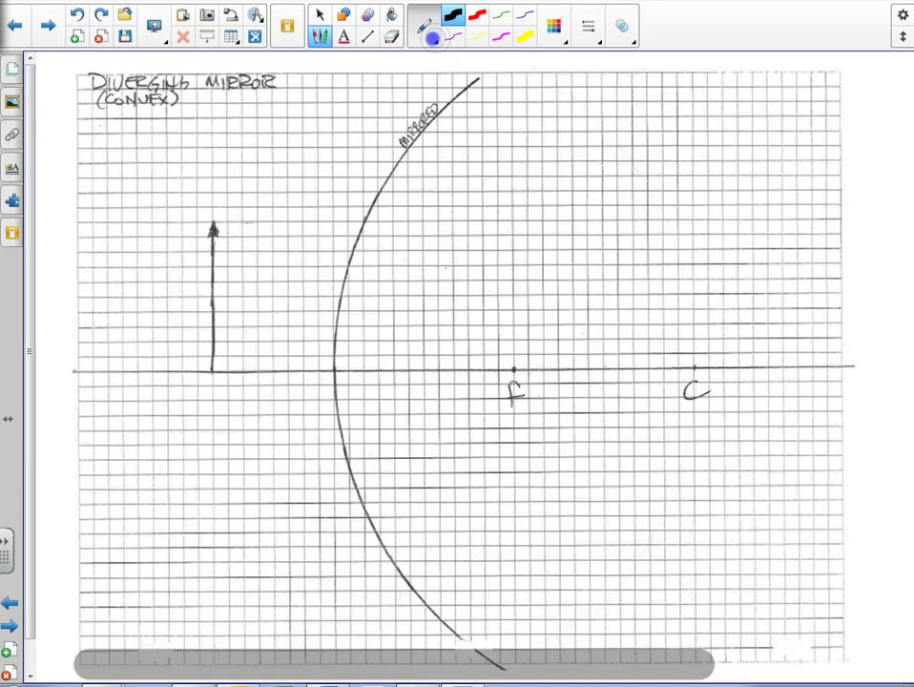
click(434, 42)
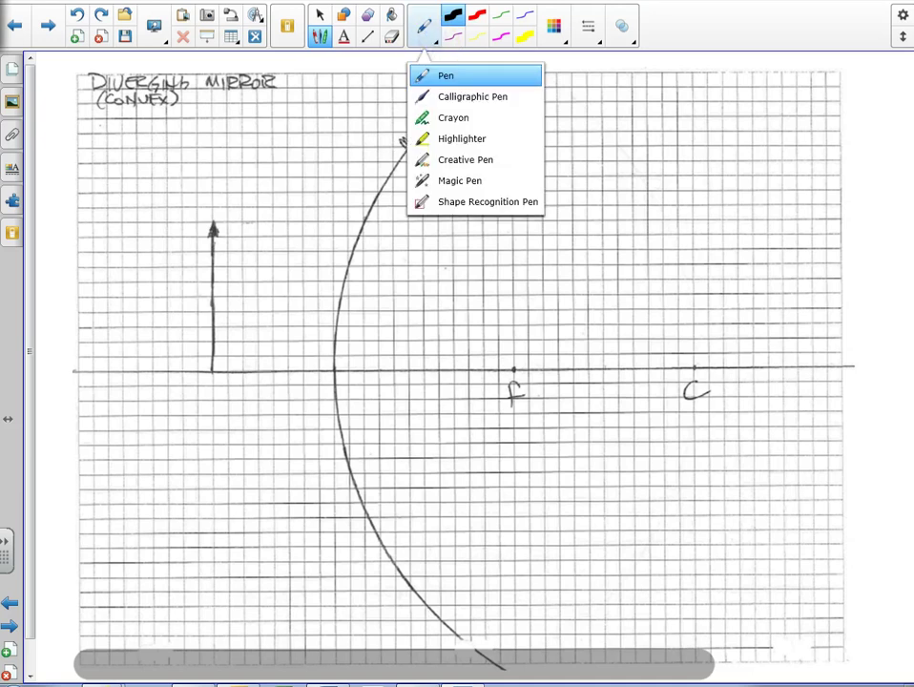
click(453, 97)
click(479, 35)
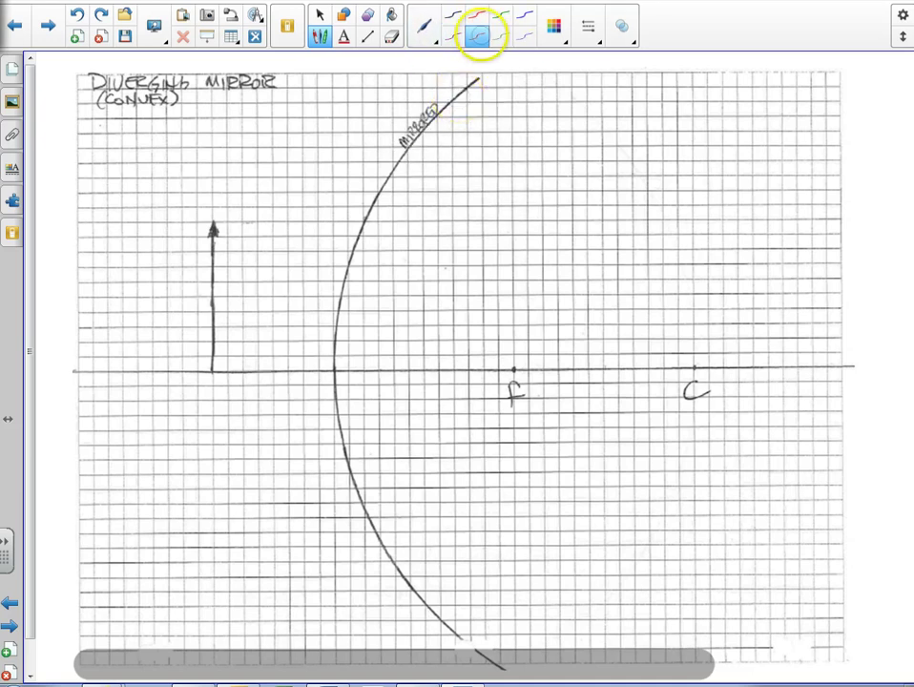
Step: Mark the reflective outer side of the convex mirror with short red dashes beside the handwritten mirrored label
drag(450, 88, 435, 105)
drag(422, 111, 401, 145)
drag(392, 148, 393, 154)
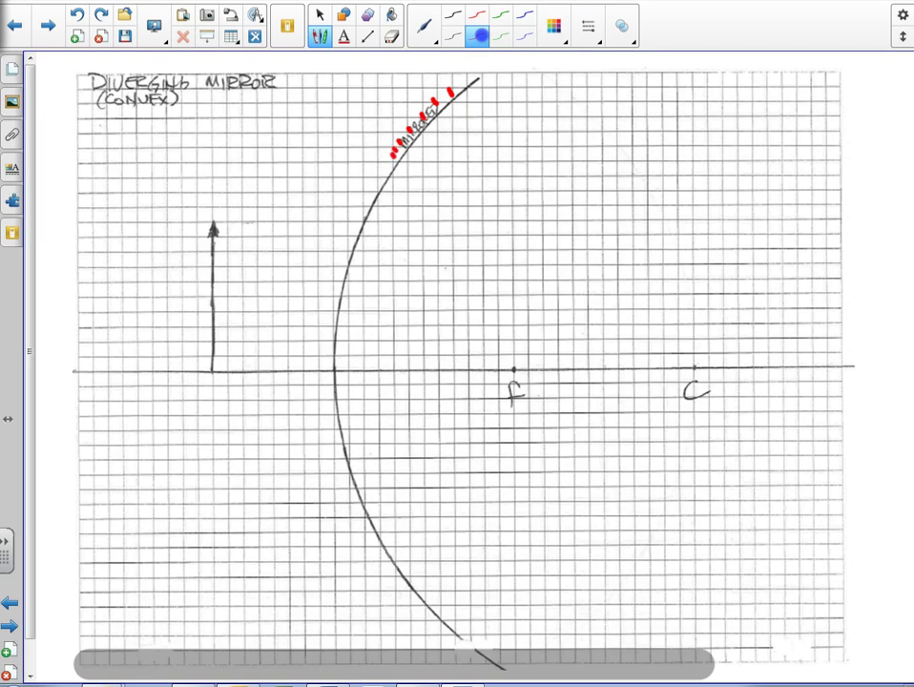
Step: Draw red arrows pointing at f, C and the gray bar, and underline the Diverging Mirror (Convex) title
mouse_move(512, 465)
mouse_down()
mouse_move(512, 417)
mouse_move(523, 437)
mouse_up()
mouse_move(694, 460)
mouse_down()
mouse_move(696, 416)
mouse_move(711, 439)
mouse_up()
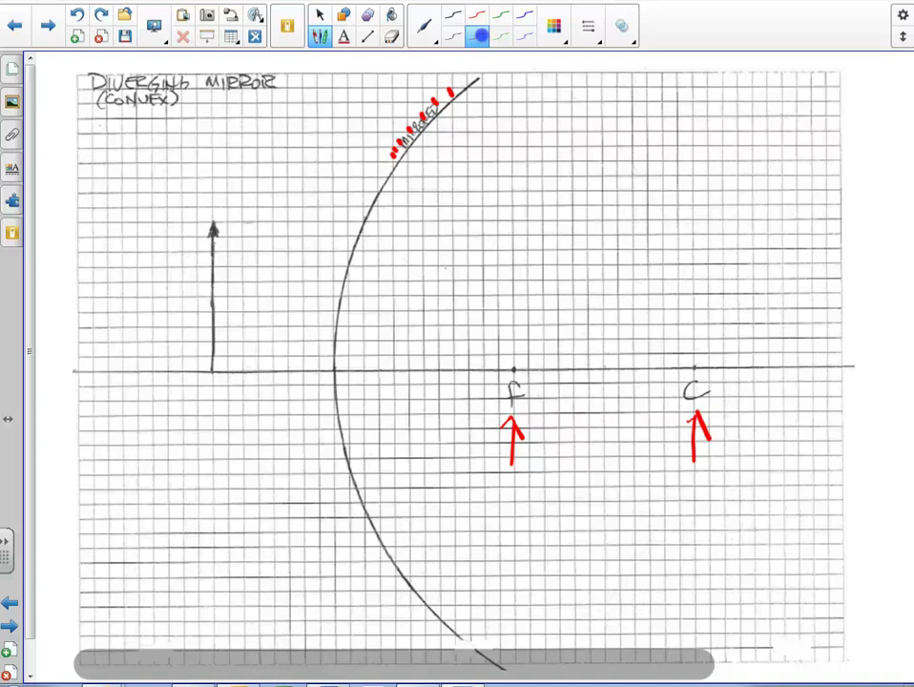
mouse_move(668, 557)
mouse_down()
mouse_move(585, 634)
mouse_move(625, 626)
mouse_up()
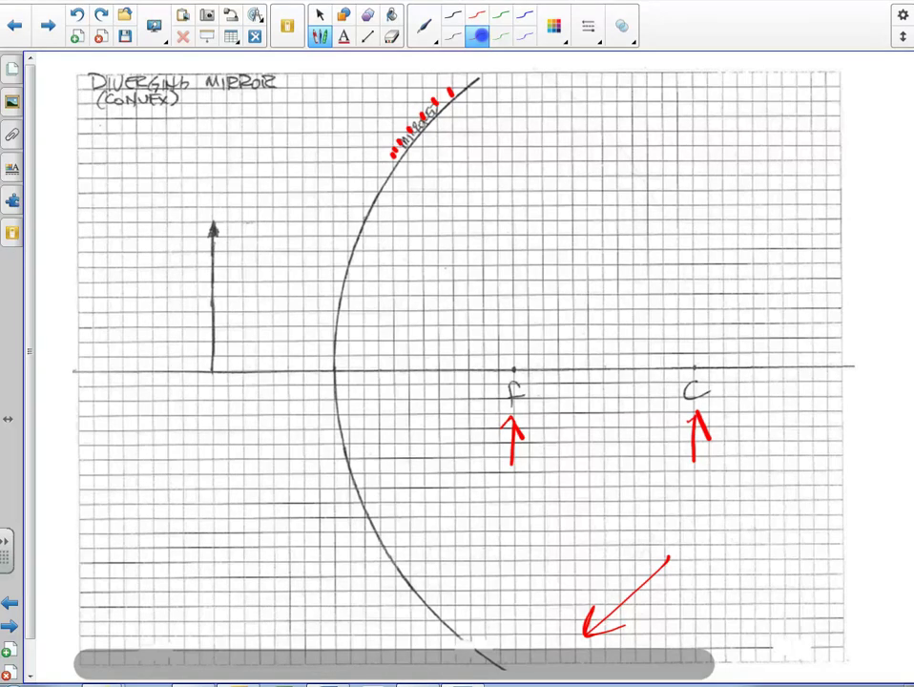
mouse_move(105, 112)
mouse_down()
mouse_move(167, 117)
mouse_move(103, 95)
mouse_move(263, 95)
mouse_up()
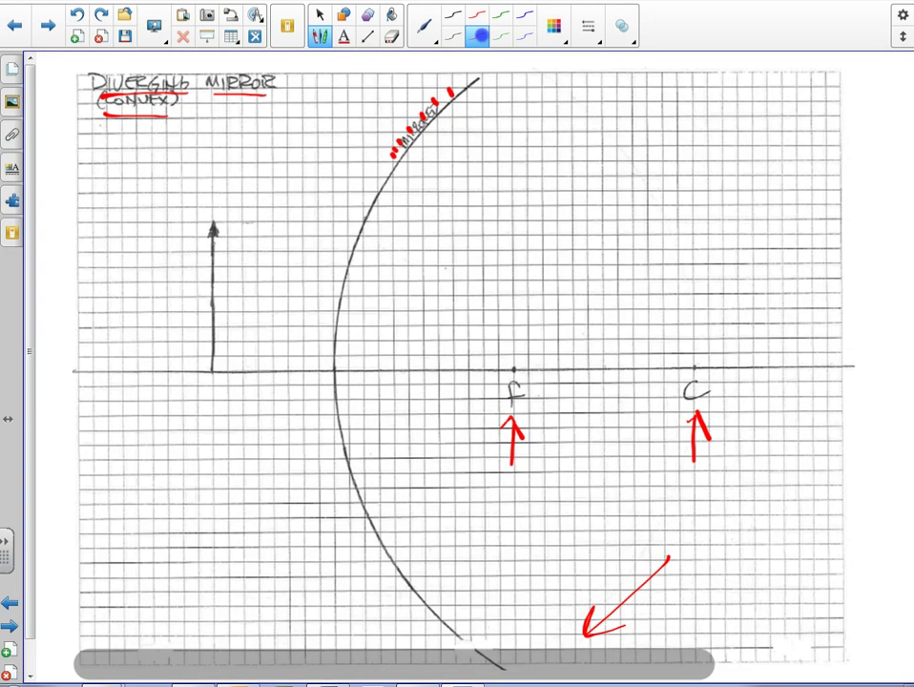
Step: Sketch a small red convex mirror with a dashed principal axis and a parallel ray reflecting off it, in the empty grid beyond the main mirror
mouse_move(767, 82)
mouse_down()
mouse_move(737, 96)
mouse_move(767, 222)
mouse_up()
mouse_move(512, 108)
mouse_down()
mouse_move(723, 113)
mouse_move(712, 118)
mouse_up()
drag(491, 142, 599, 143)
drag(633, 142, 826, 142)
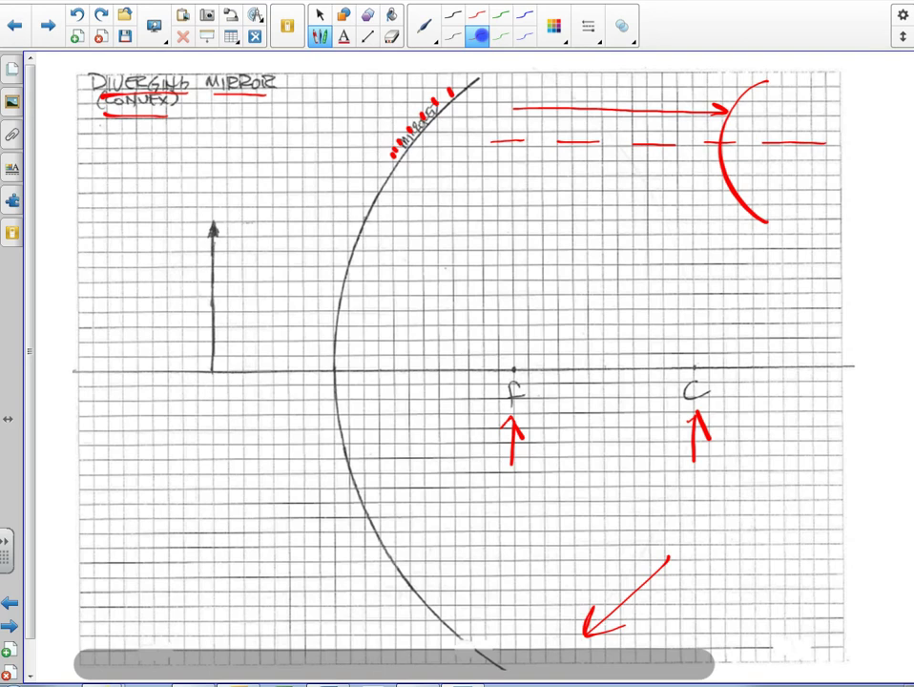
mouse_move(727, 113)
mouse_down()
mouse_move(673, 55)
mouse_move(684, 108)
mouse_move(688, 85)
mouse_up()
mouse_move(688, 85)
mouse_down()
mouse_move(680, 94)
mouse_move(693, 93)
mouse_up()
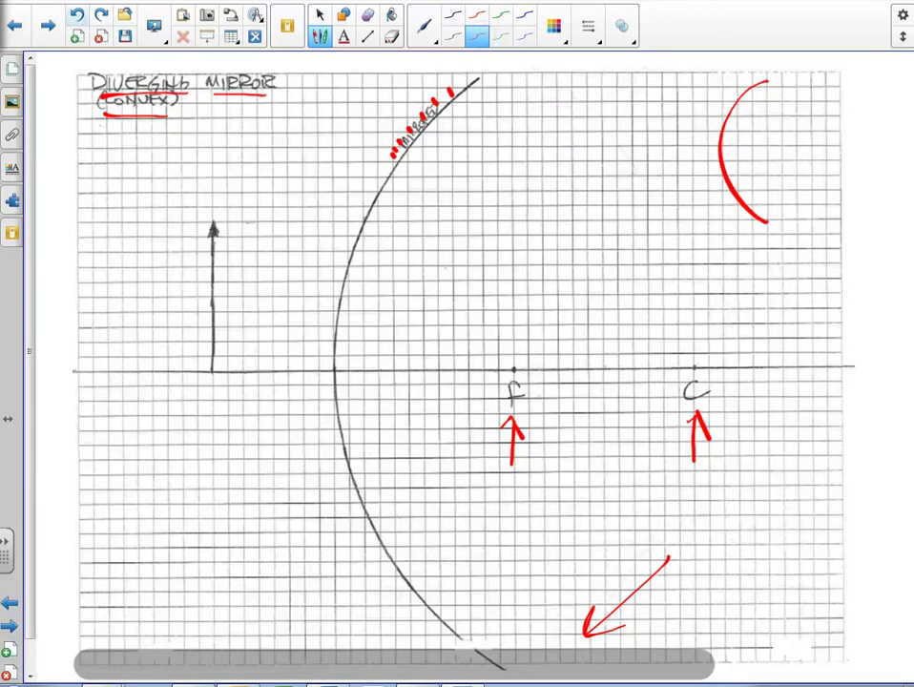
Step: Undo all the red pen annotations to restore the clean mirror diagram
key(ctrl+z)
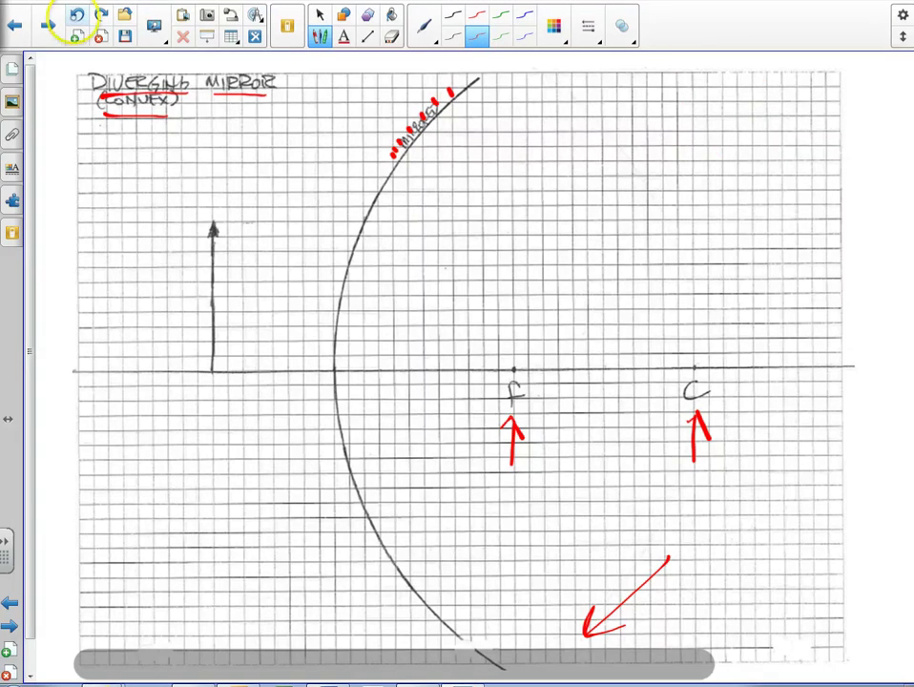
click(77, 14)
click(76, 14)
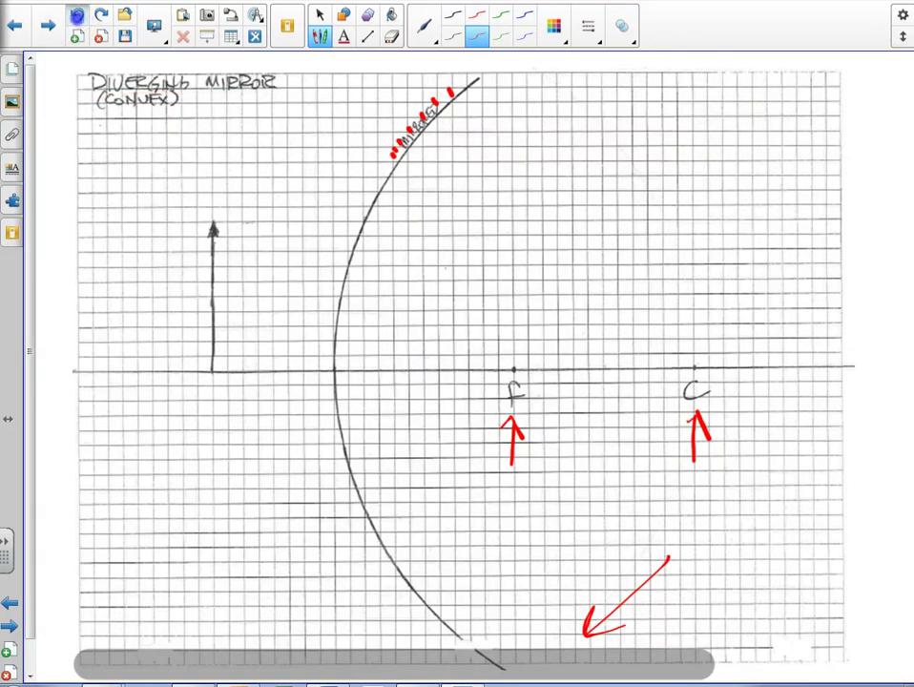
click(76, 14)
click(77, 14)
click(77, 14)
click(76, 15)
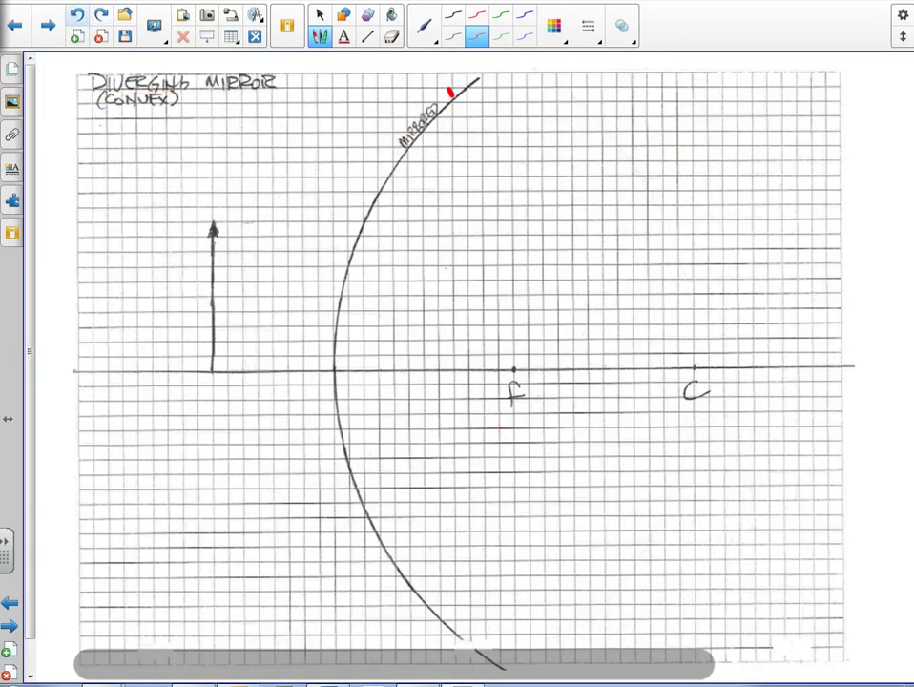
click(76, 14)
Step: Draw a solid red ray from the object arrow's tip, parallel to the axis, to the mirror, and add a red arrowhead midway
click(367, 36)
click(442, 14)
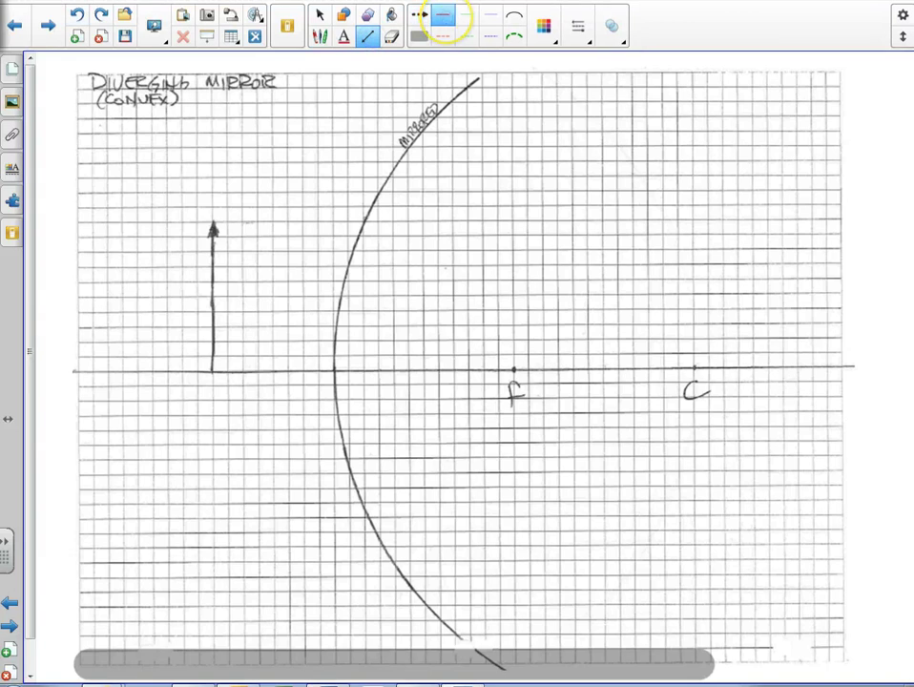
drag(212, 221, 365, 222)
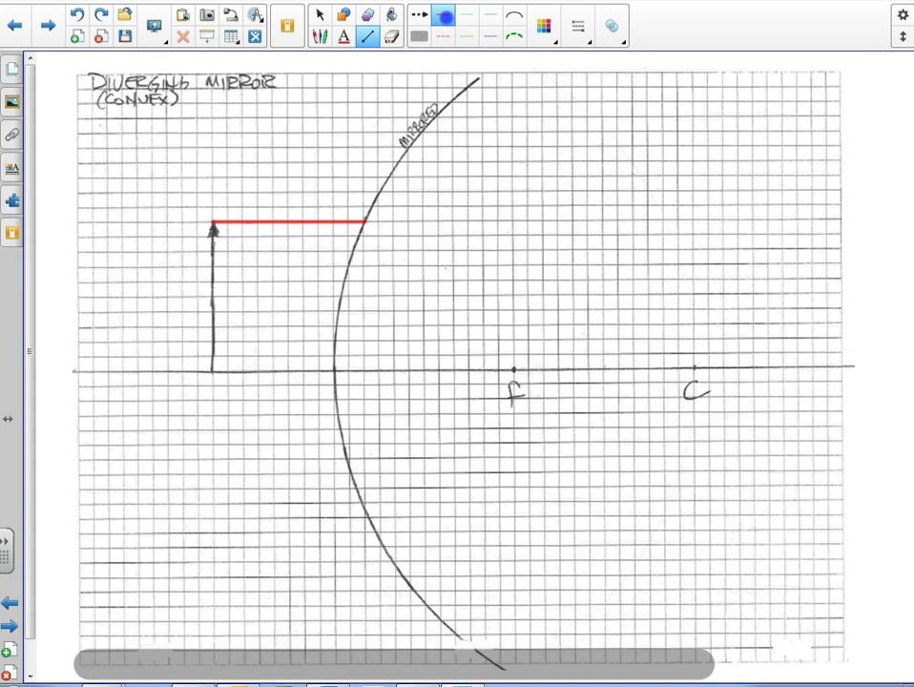
click(320, 36)
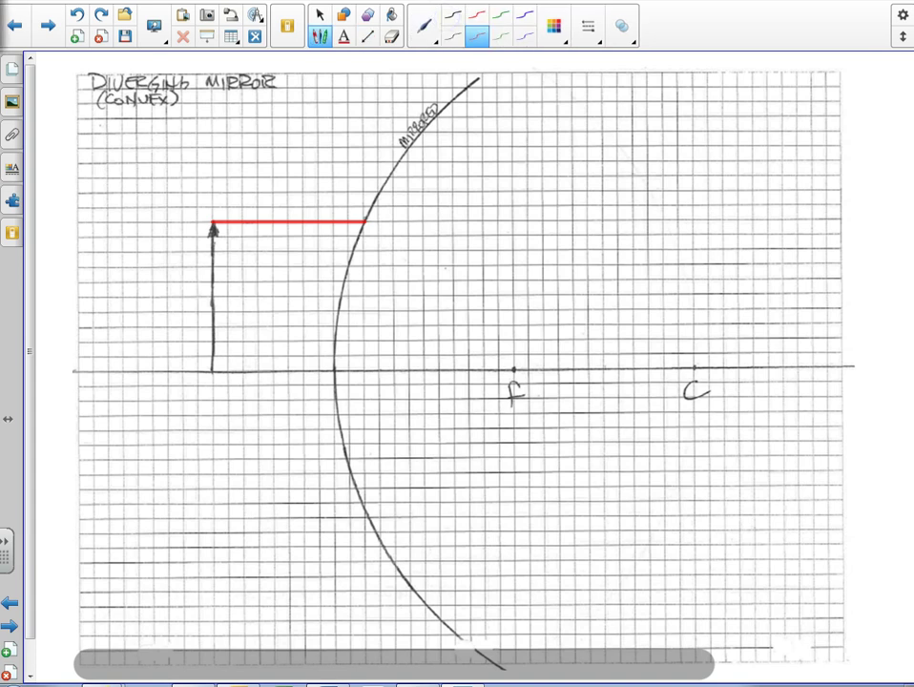
drag(277, 214, 285, 229)
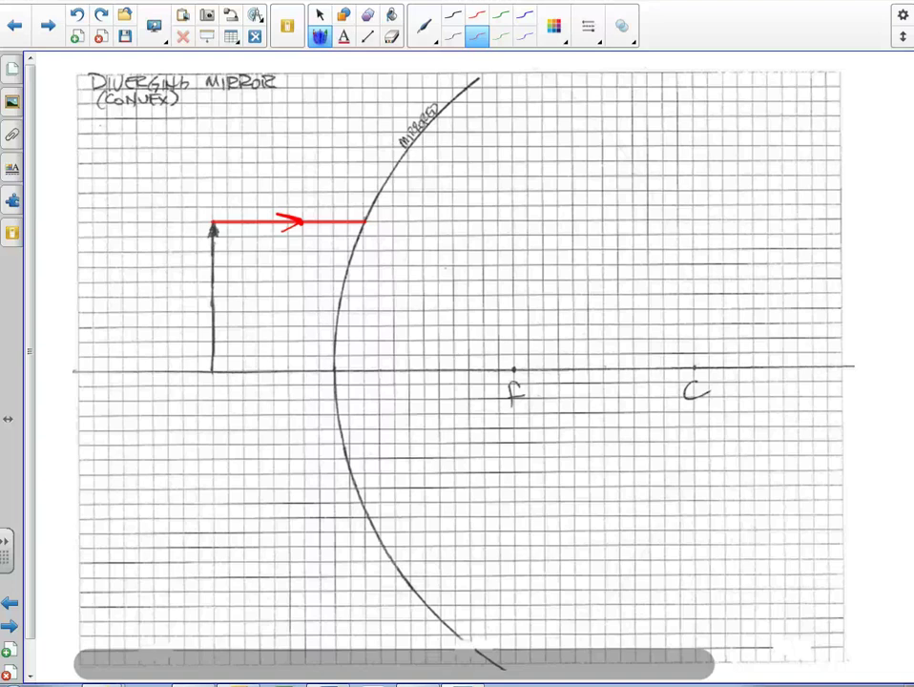
Step: Move the gray bar up from below the diagram so it lies just above the red parallel ray
click(320, 15)
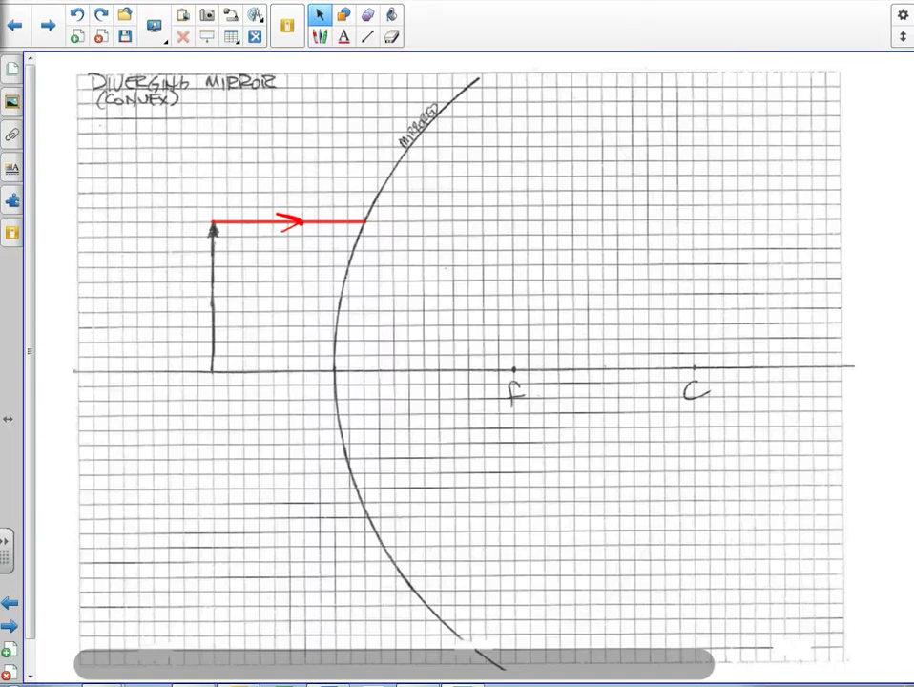
drag(394, 663, 534, 202)
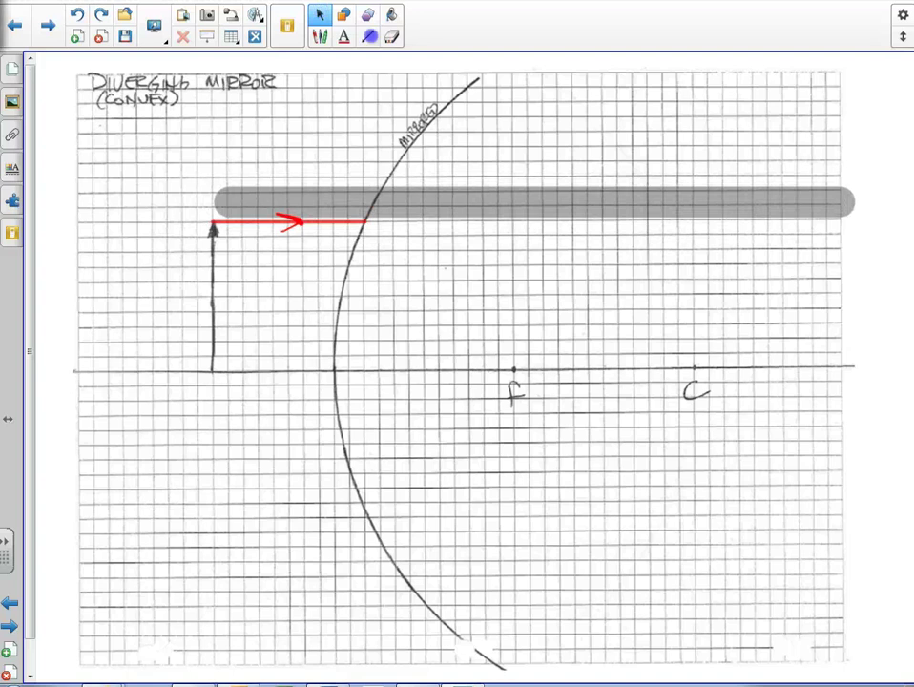
Step: Draw a short dotted black arrow between the object and the mirror, and undo the accidental shift of the background diagram
click(367, 37)
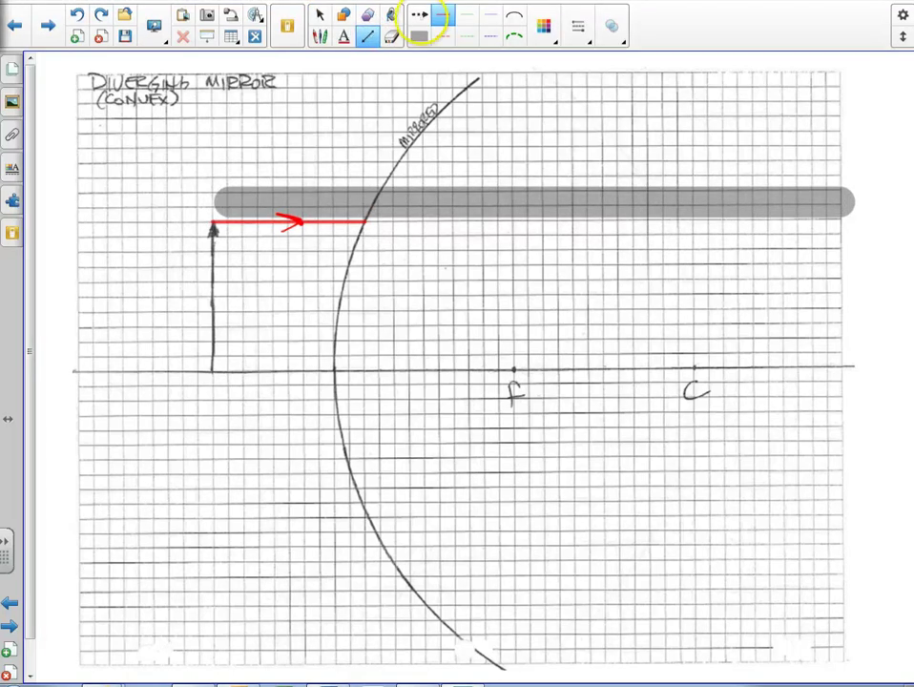
click(420, 14)
mouse_move(264, 322)
mouse_down()
mouse_move(305, 283)
mouse_move(284, 315)
mouse_move(295, 307)
mouse_up()
click(322, 14)
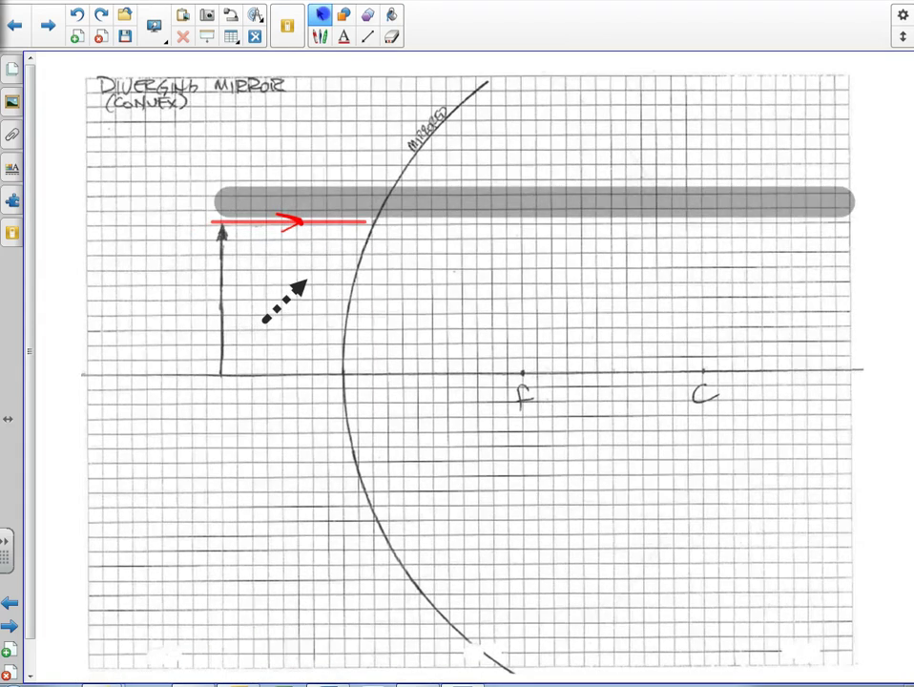
click(77, 15)
click(77, 15)
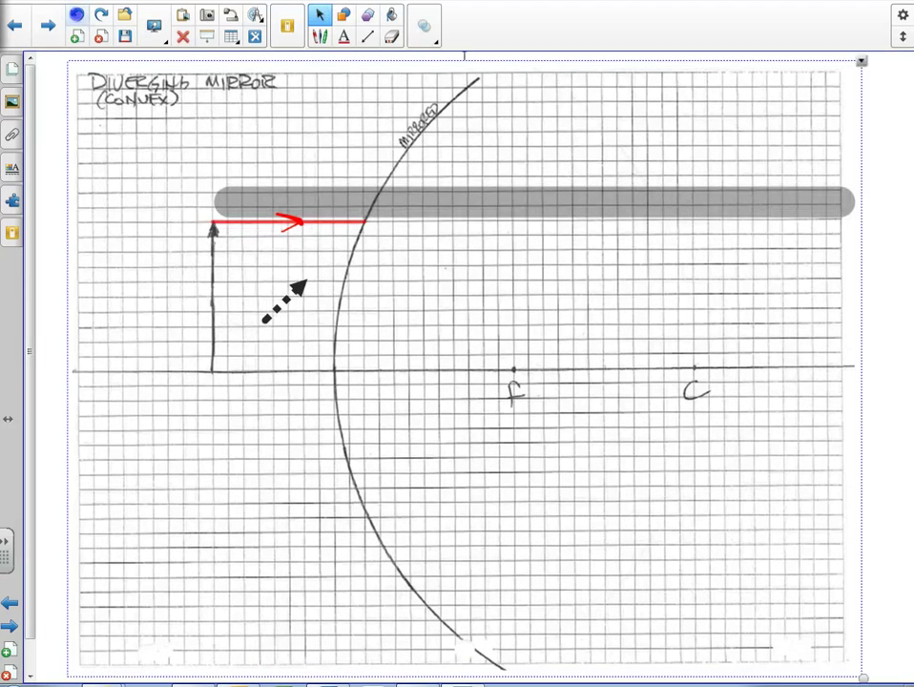
Step: Duplicate the dotted black arrow nearer the principal axis and delete the upper one
click(283, 303)
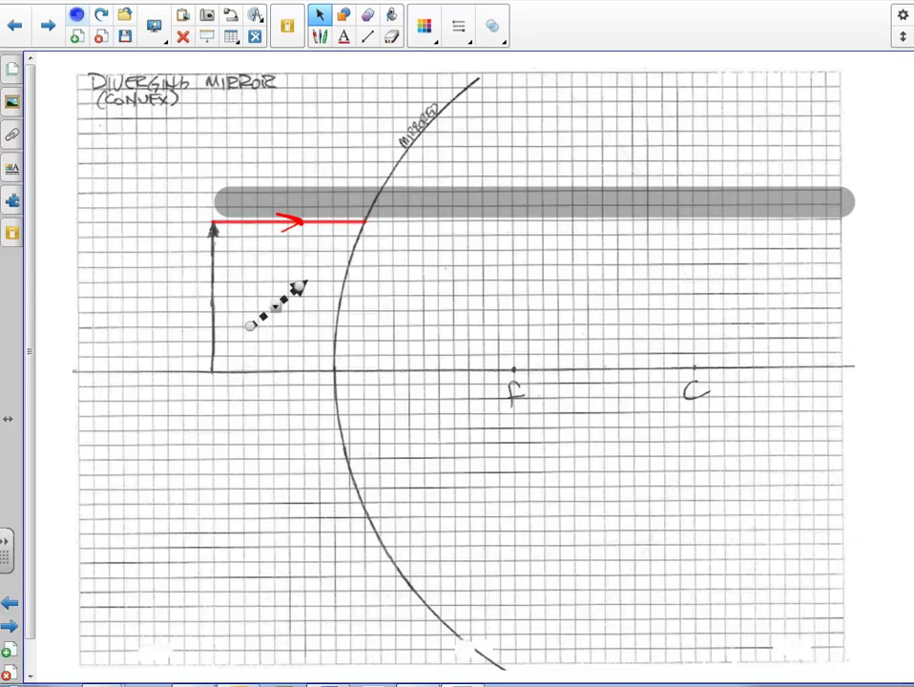
right_click(258, 308)
click(265, 316)
click(265, 315)
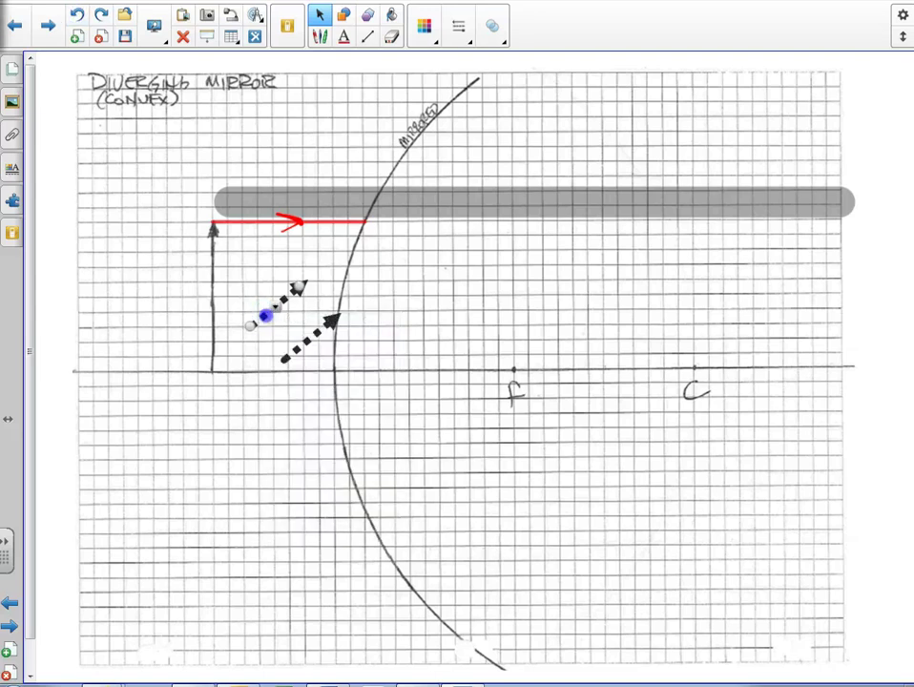
mouse_move(265, 316)
mouse_down()
mouse_move(247, 319)
mouse_move(328, 262)
mouse_move(316, 262)
mouse_move(479, 398)
mouse_move(266, 317)
mouse_up()
key(ctrl+z)
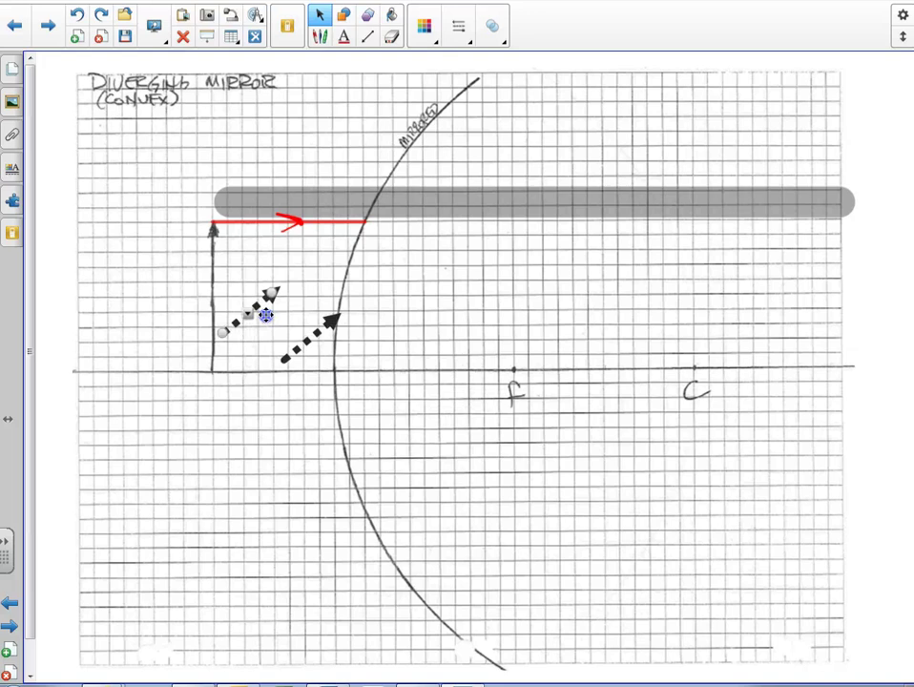
right_click(267, 316)
click(287, 387)
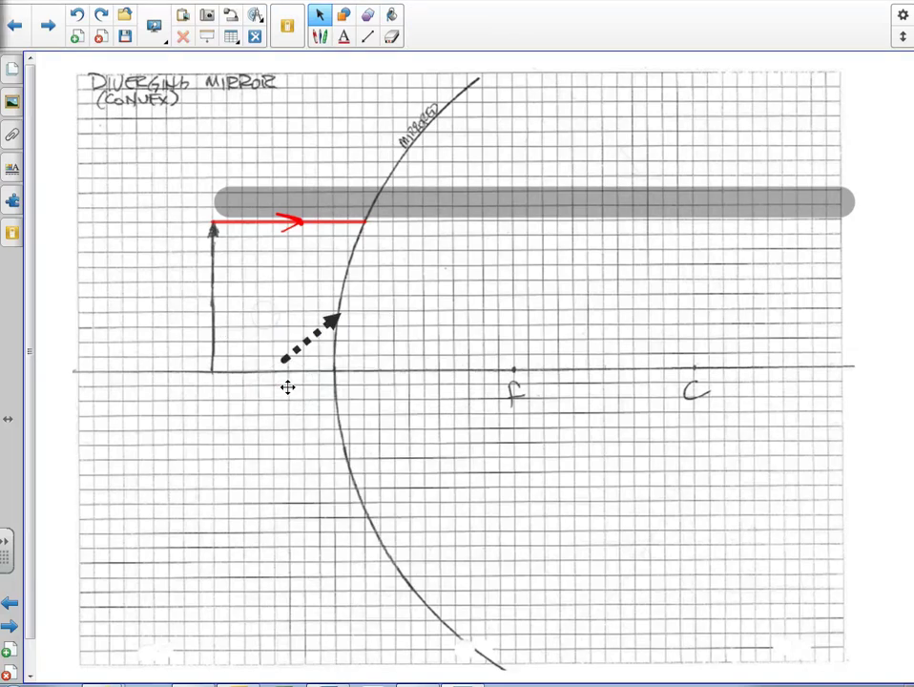
Step: Rotate and move the gray bar so its edge runs through the ray's mirror contact point and the focal point f
click(287, 387)
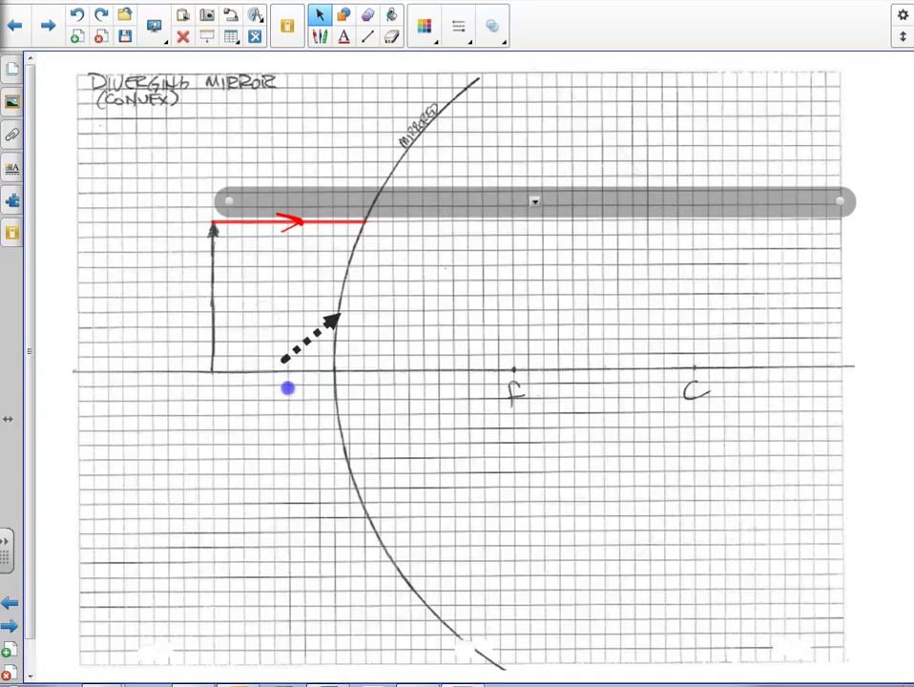
mouse_move(840, 200)
mouse_down()
mouse_move(787, 340)
mouse_move(730, 413)
mouse_move(648, 475)
mouse_move(592, 500)
mouse_move(565, 531)
mouse_up()
drag(410, 379, 487, 316)
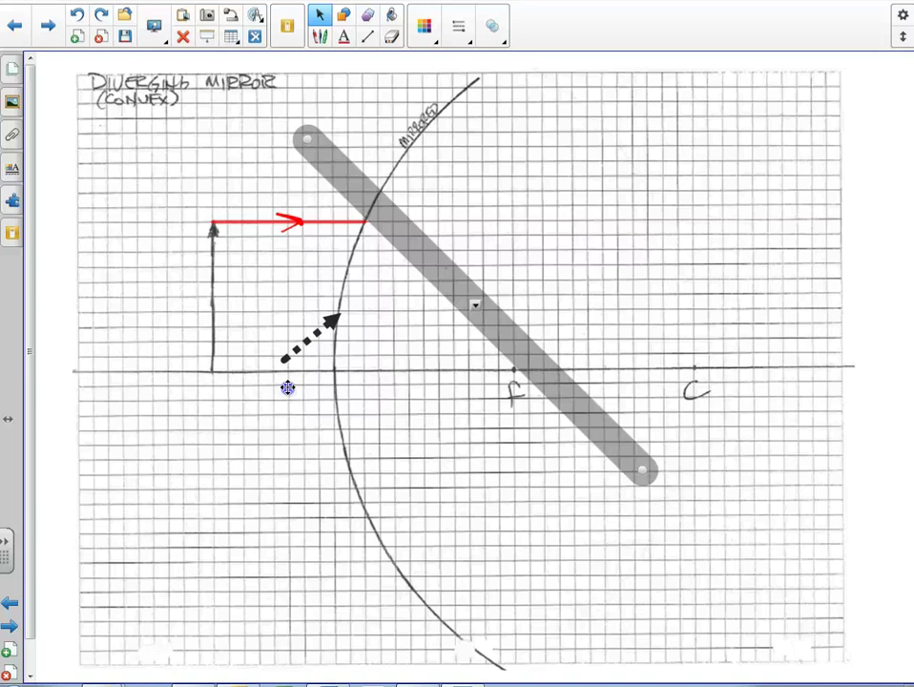
Step: Draw a solid red reflected ray from the mirror contact point outward along the gray bar's edge, and add a red arrowhead at its end
click(320, 36)
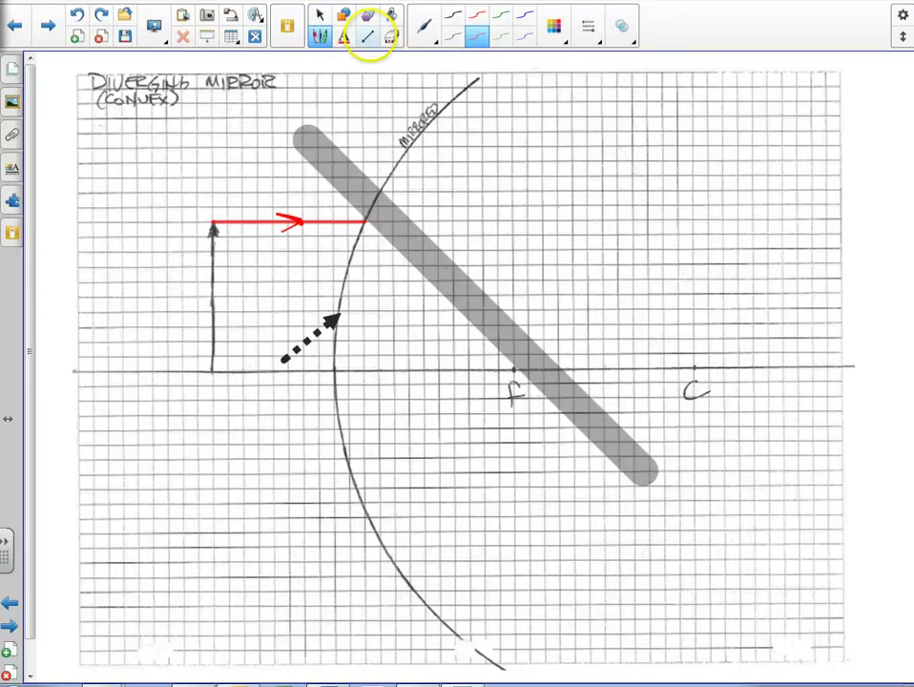
click(368, 36)
click(443, 15)
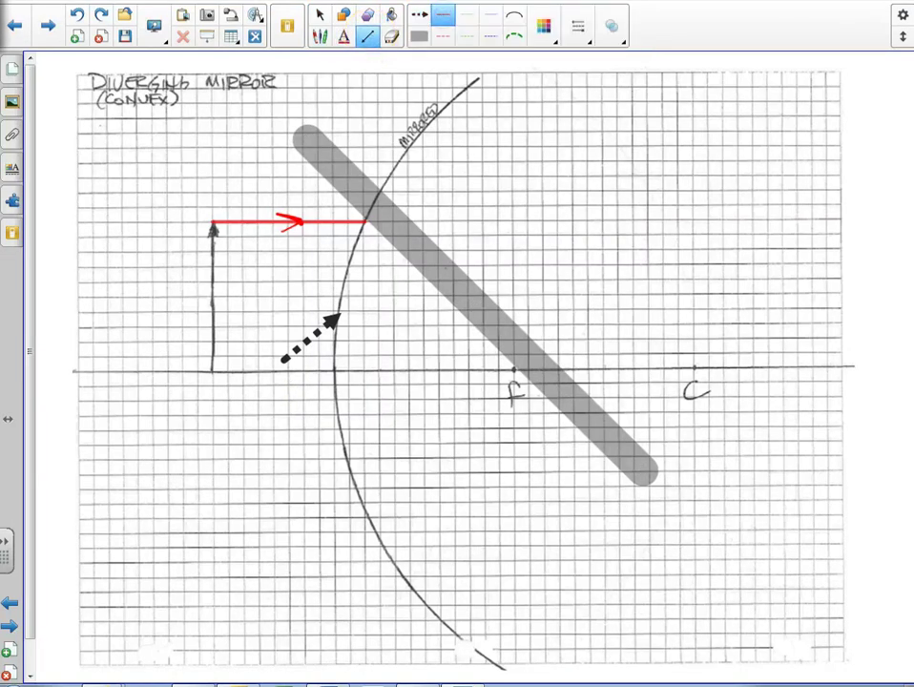
drag(366, 222, 221, 77)
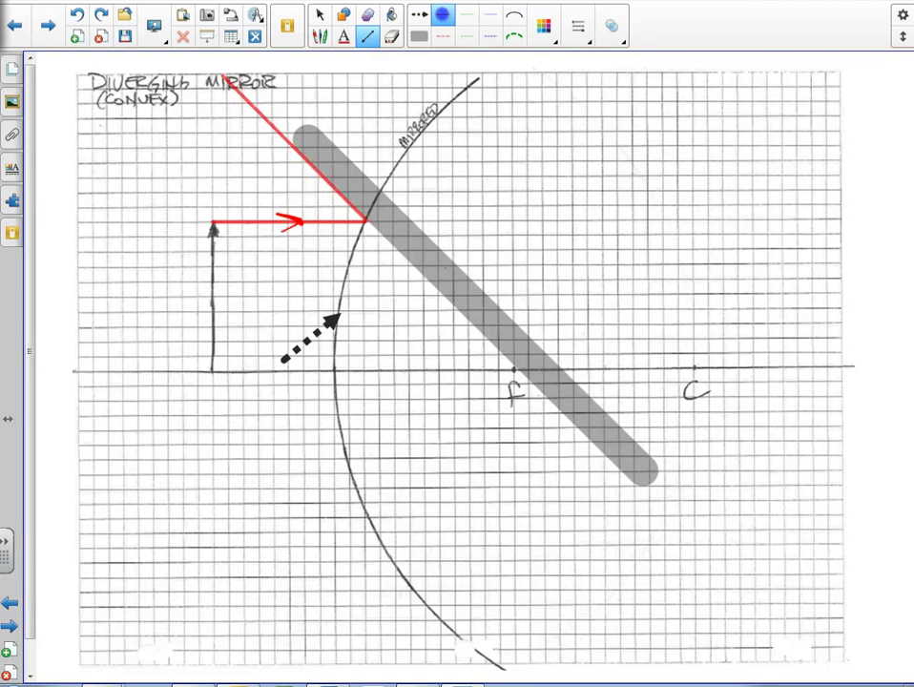
click(319, 36)
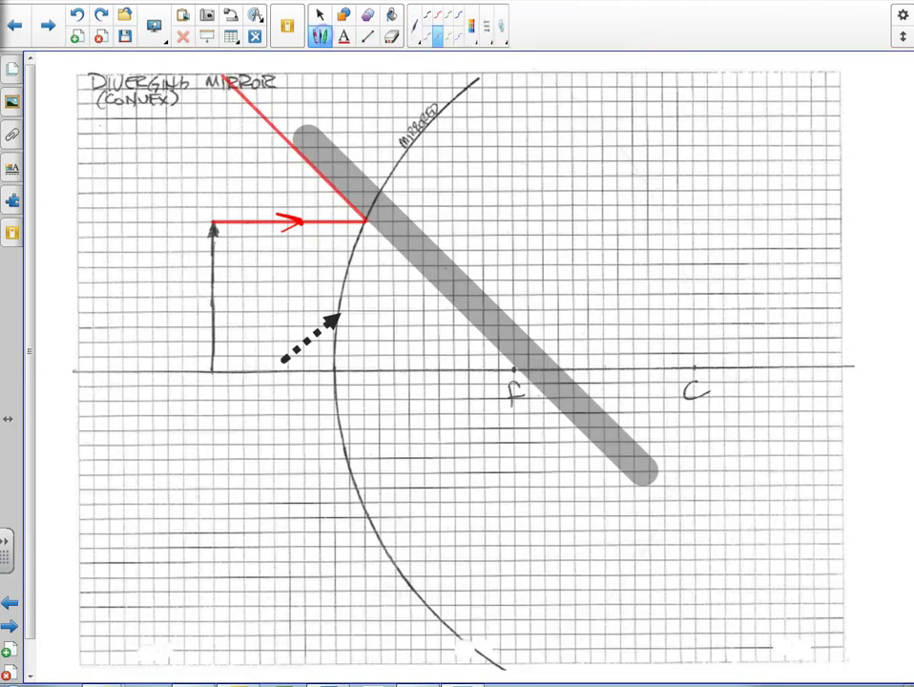
drag(226, 97, 240, 88)
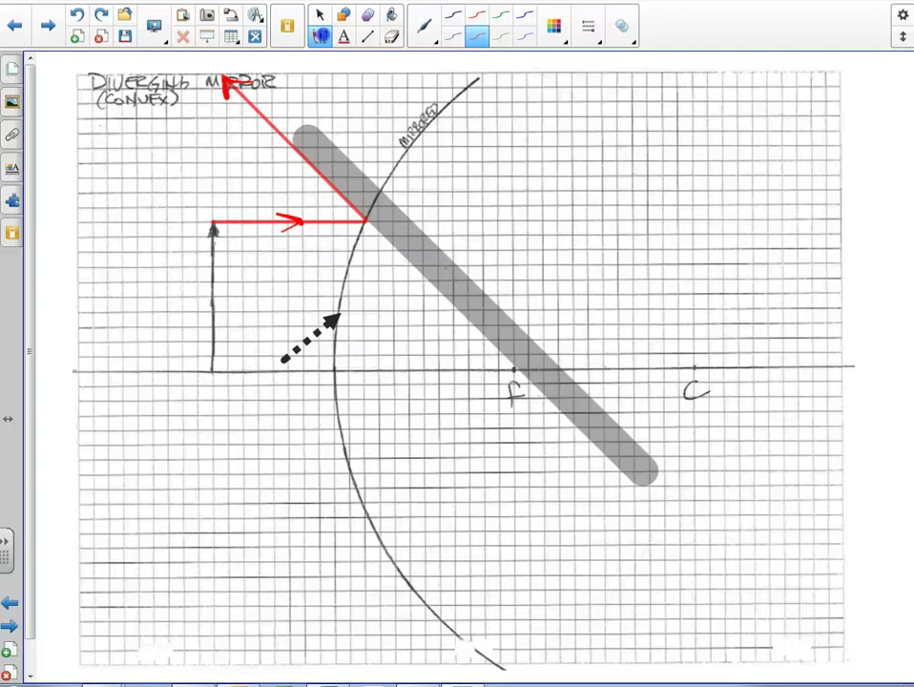
Step: Extend the red reflected ray behind the mirror with a dashed red line from the contact point through the focal point f
click(368, 36)
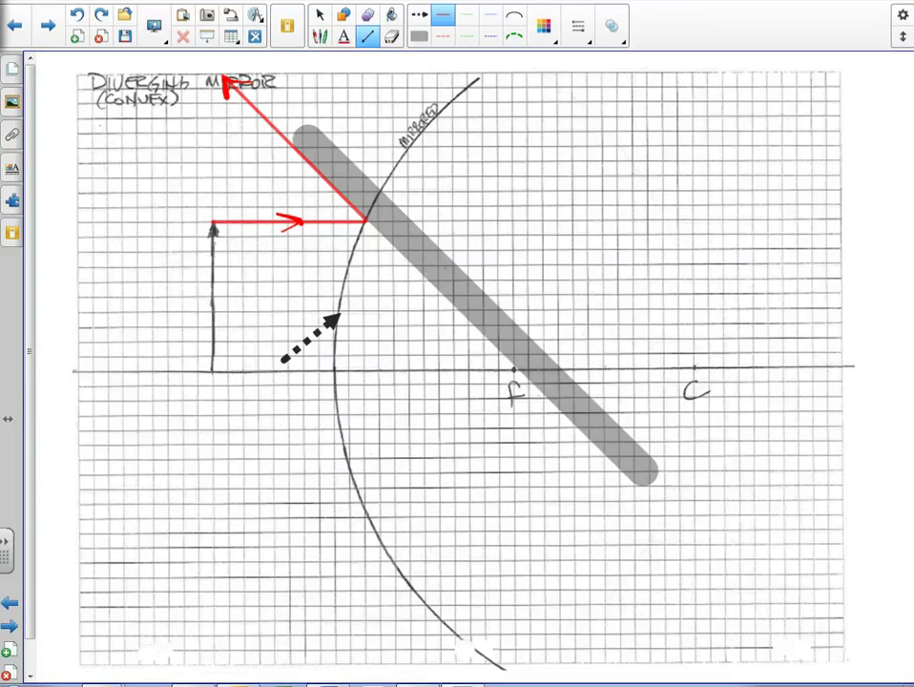
click(442, 37)
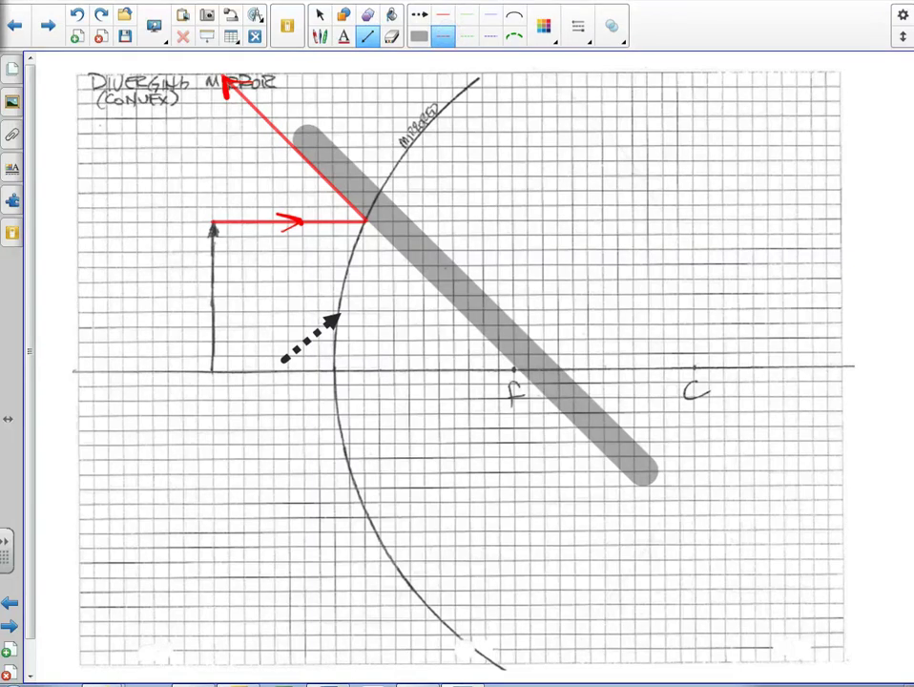
mouse_move(365, 222)
mouse_down()
mouse_move(460, 300)
mouse_move(666, 525)
mouse_move(747, 593)
mouse_up()
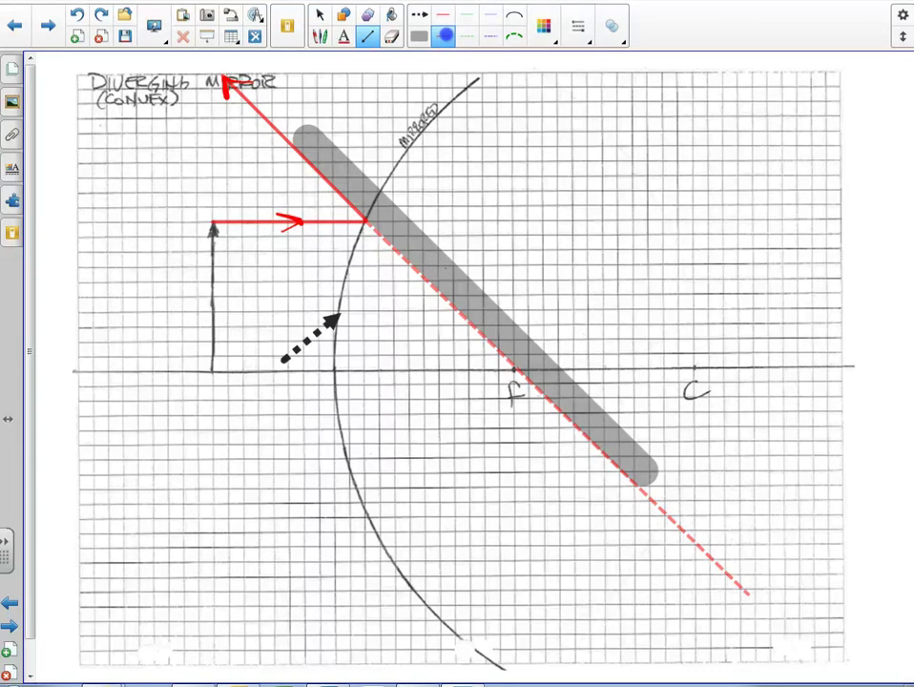
Step: Move and rotate the gray bar so its lower edge runs through the object arrow's tip and the center point C
click(465, 15)
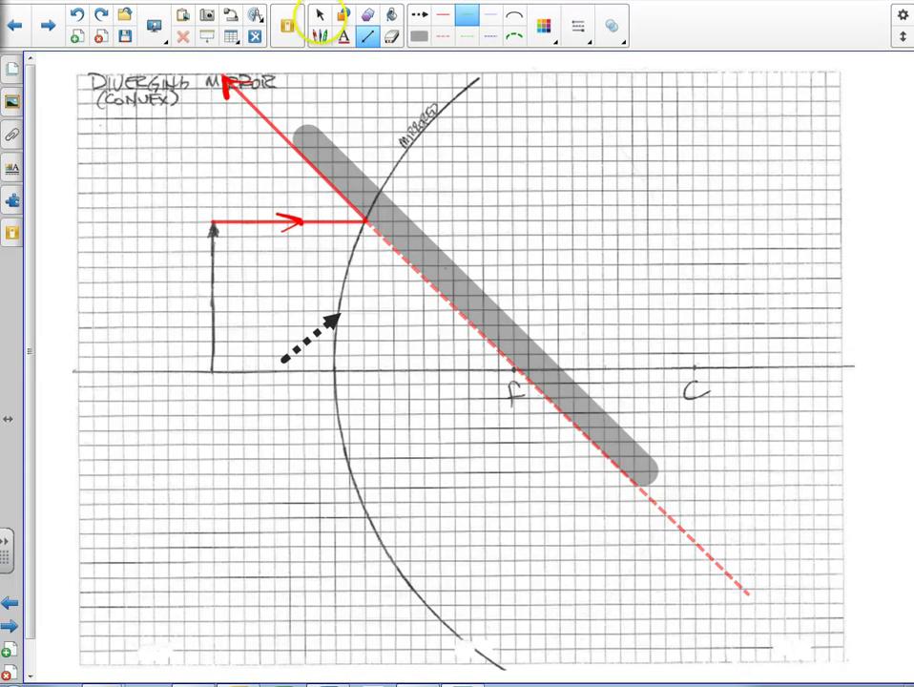
click(320, 15)
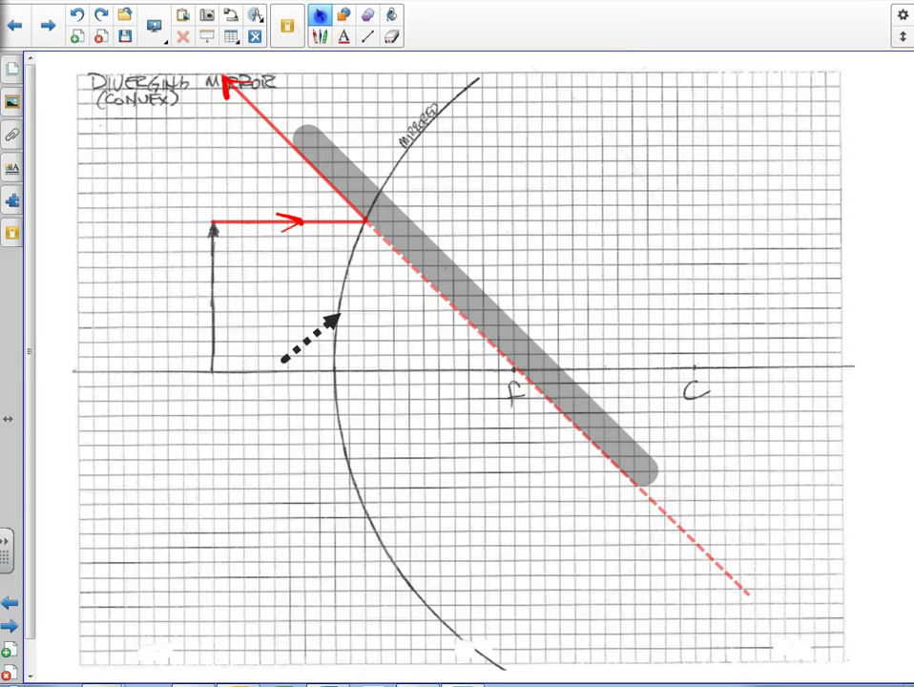
drag(445, 272, 569, 222)
drag(398, 59, 150, 177)
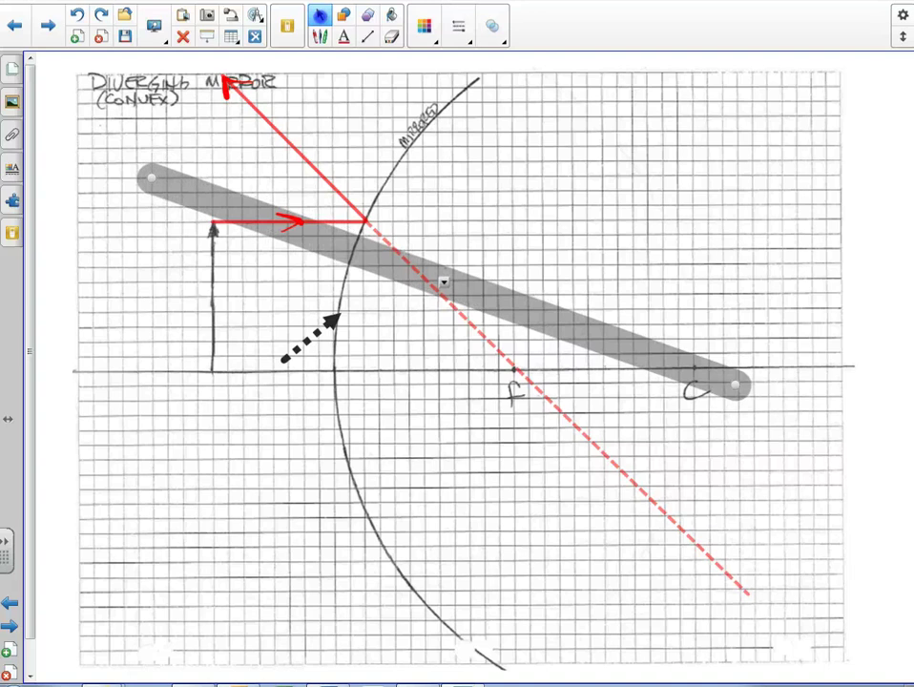
drag(734, 384, 764, 365)
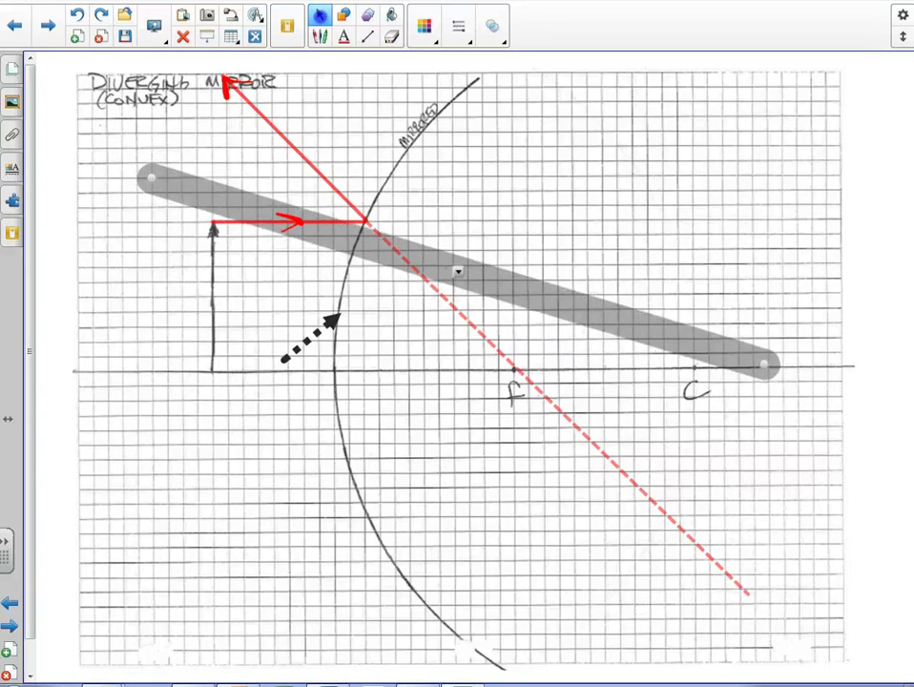
drag(429, 263, 427, 268)
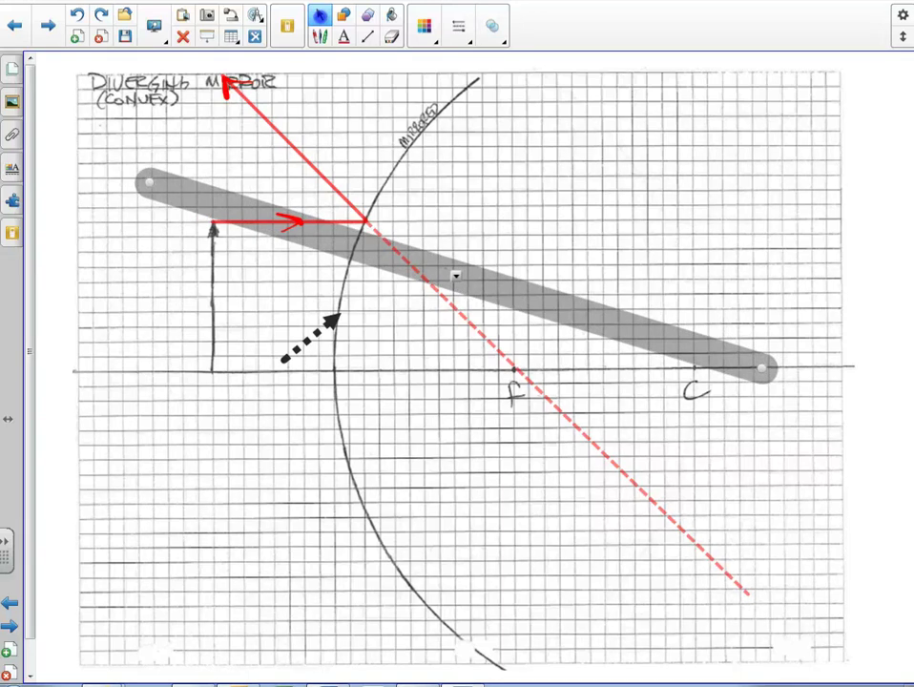
Step: Draw a solid green ray along the bar's edge from the object's tip to the mirror and straight back out past the object
click(368, 36)
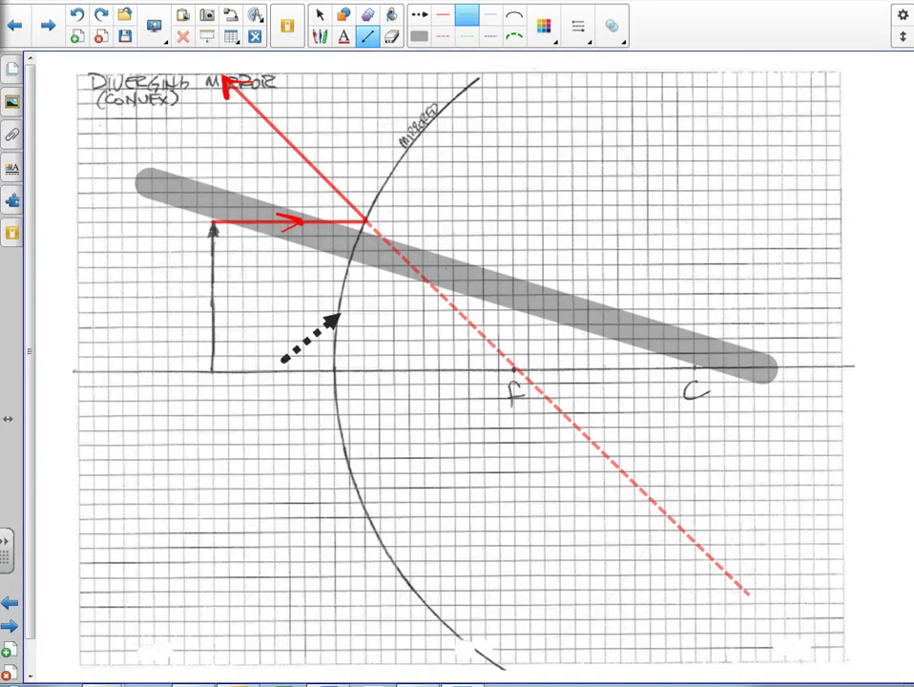
drag(213, 223, 349, 260)
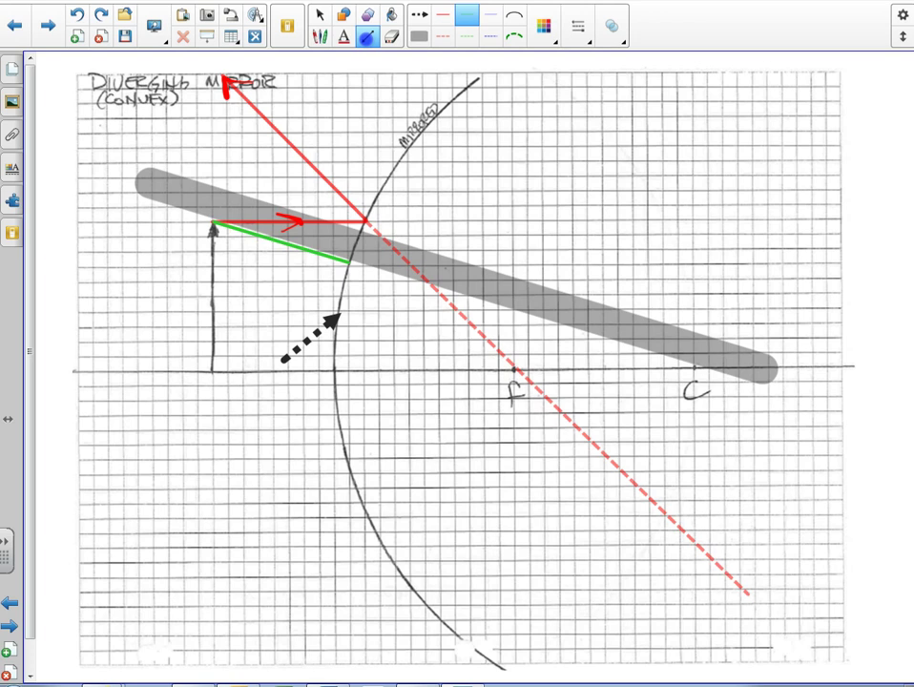
drag(349, 259, 67, 175)
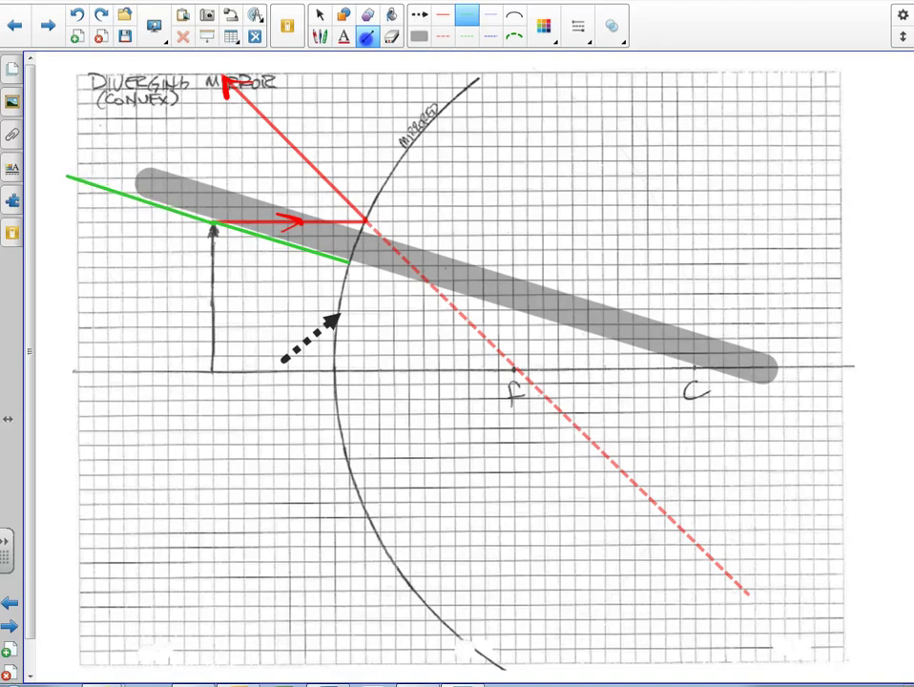
click(321, 15)
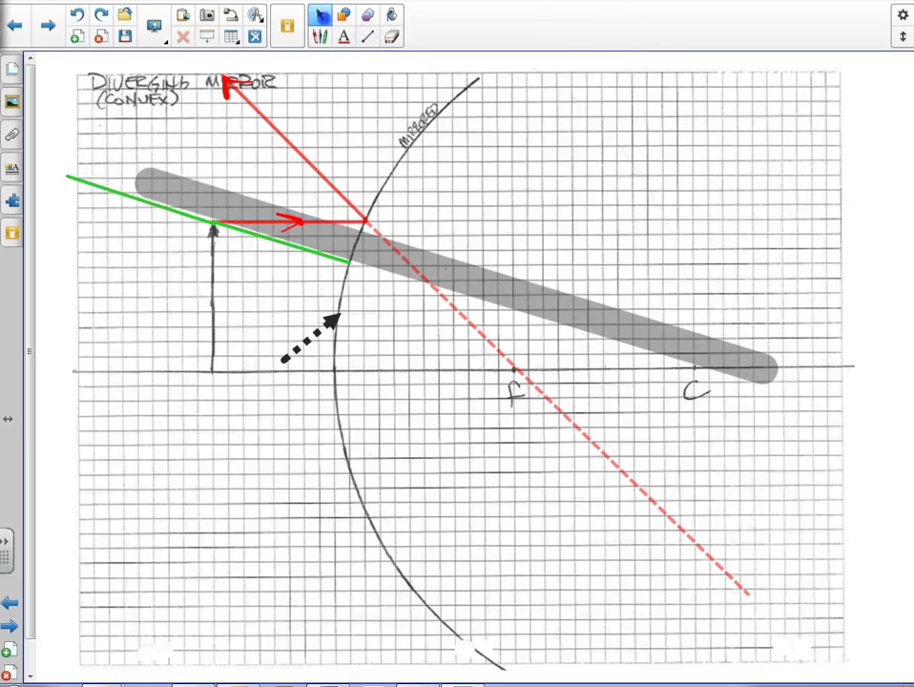
drag(67, 176, 68, 173)
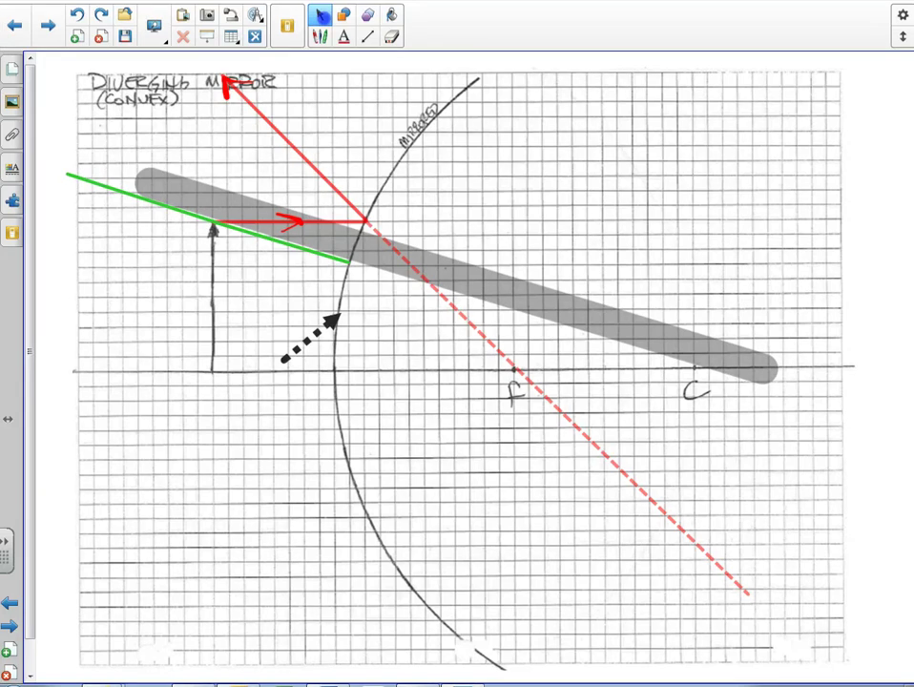
Step: Sketch freehand black arrows toward the outer ends of the red and green reflected rays, and scribble over the one at the green ray
click(367, 37)
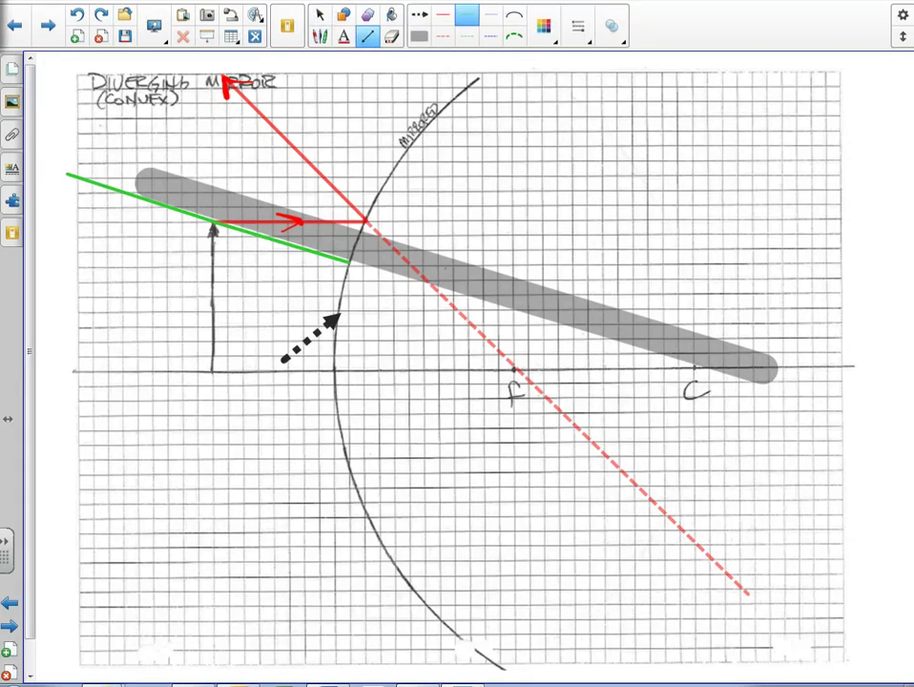
click(321, 38)
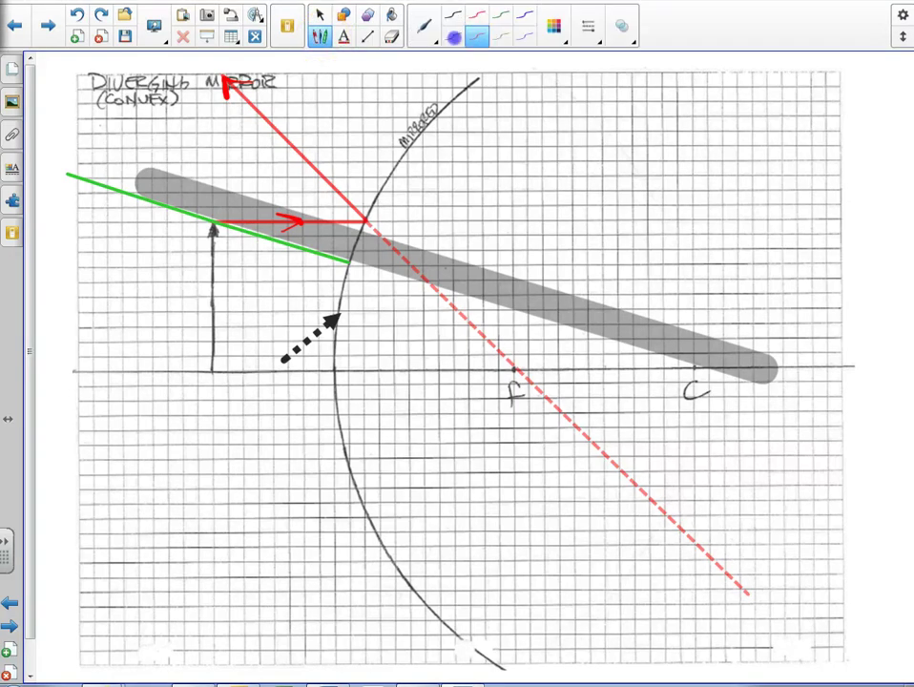
click(454, 37)
drag(223, 106, 219, 130)
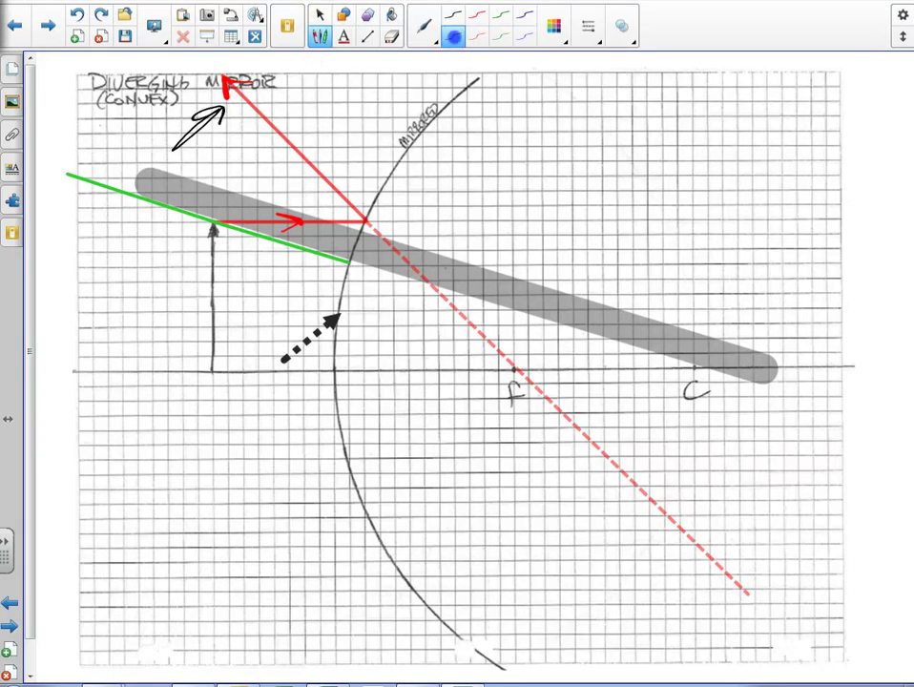
mouse_move(131, 121)
mouse_down()
mouse_move(98, 169)
mouse_move(117, 160)
mouse_up()
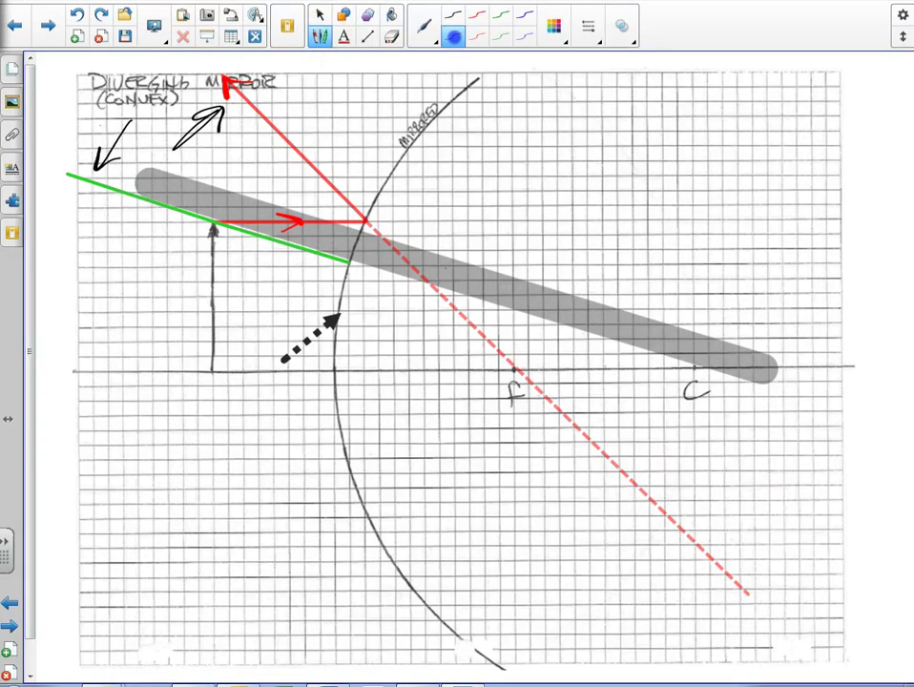
mouse_move(80, 85)
mouse_down()
mouse_move(53, 117)
mouse_move(109, 158)
mouse_up()
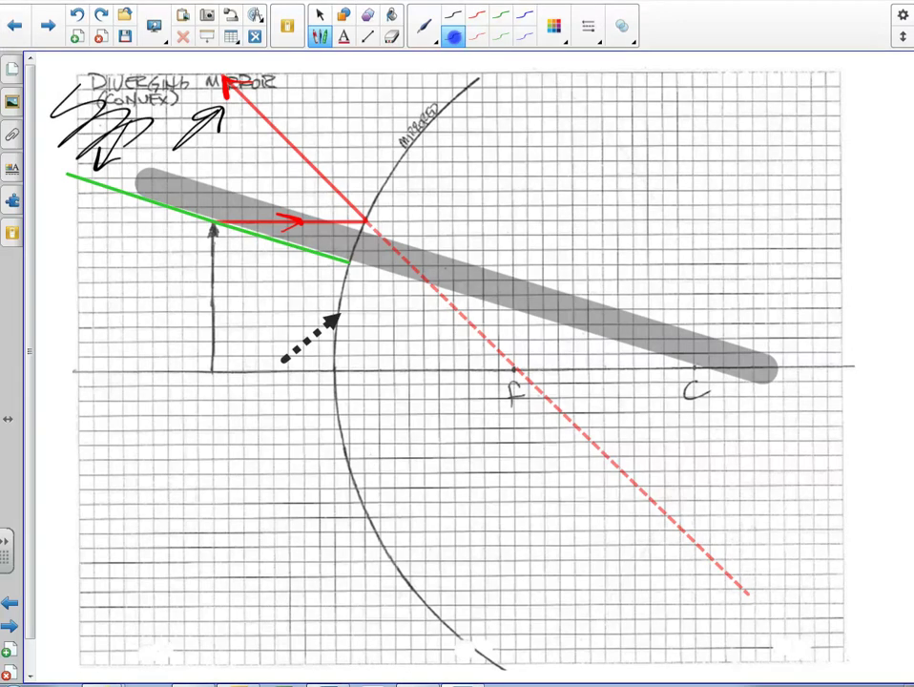
Step: Add a freehand green arrowhead at the outer end of the green reflected ray
click(326, 37)
click(505, 36)
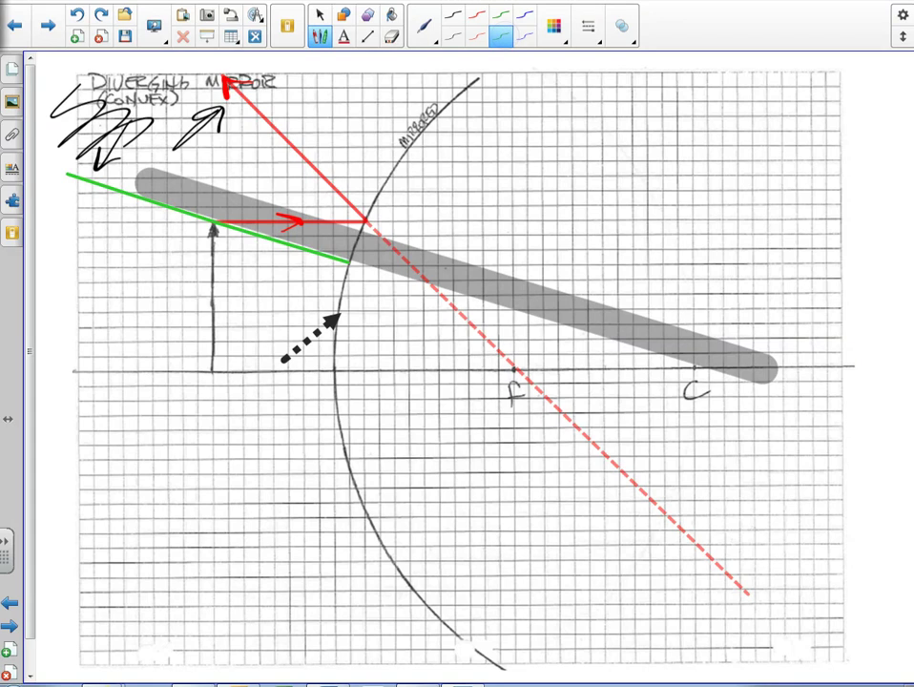
mouse_move(82, 204)
mouse_down()
mouse_move(72, 175)
mouse_move(107, 171)
mouse_up()
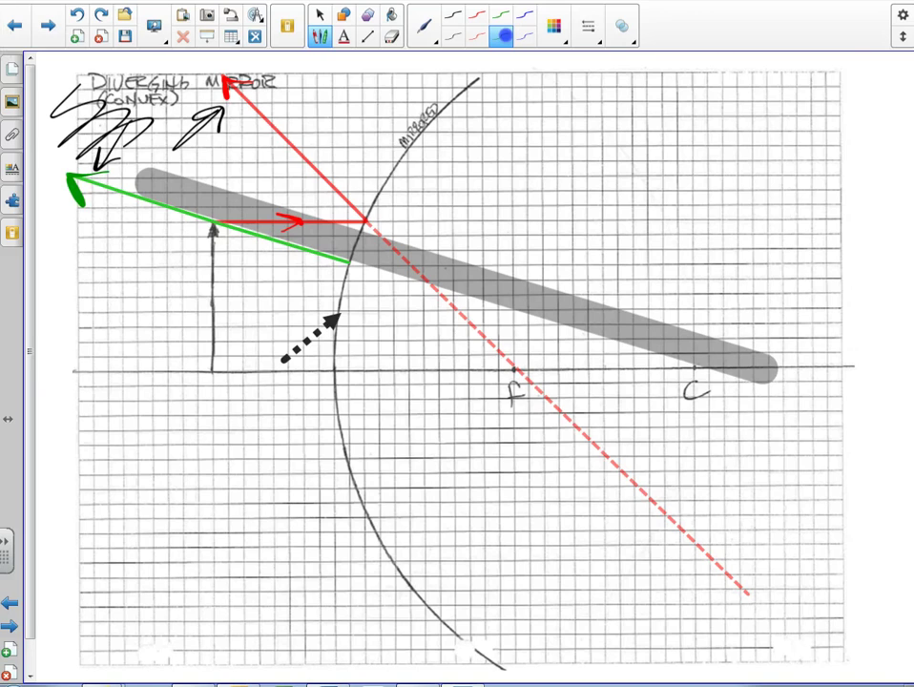
Step: Extend the green ray behind the mirror with a dashed green line from its contact point through C
click(367, 35)
click(467, 37)
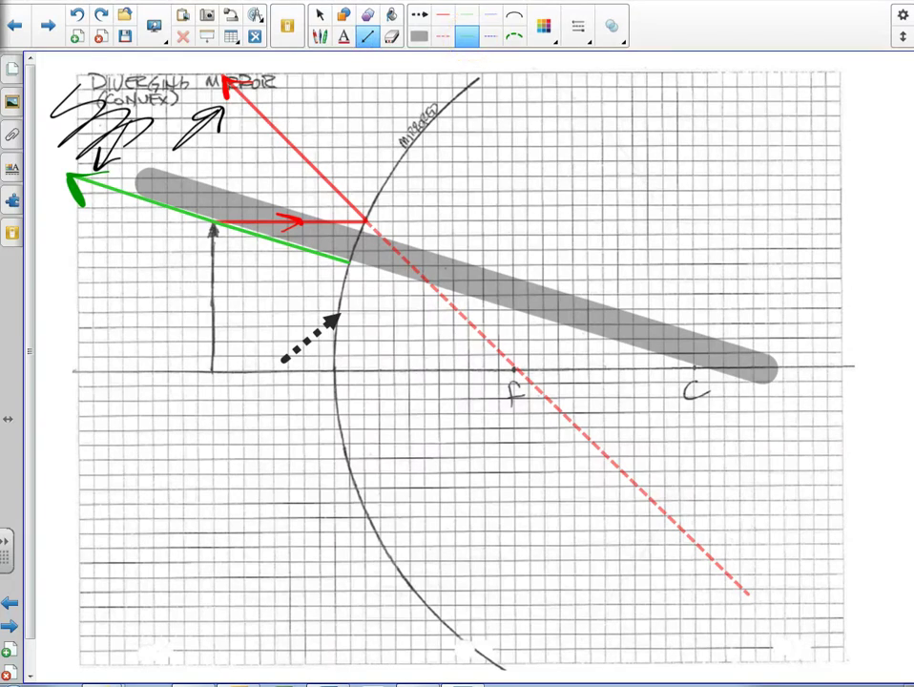
mouse_move(348, 259)
mouse_down()
mouse_move(683, 373)
mouse_move(773, 391)
mouse_up()
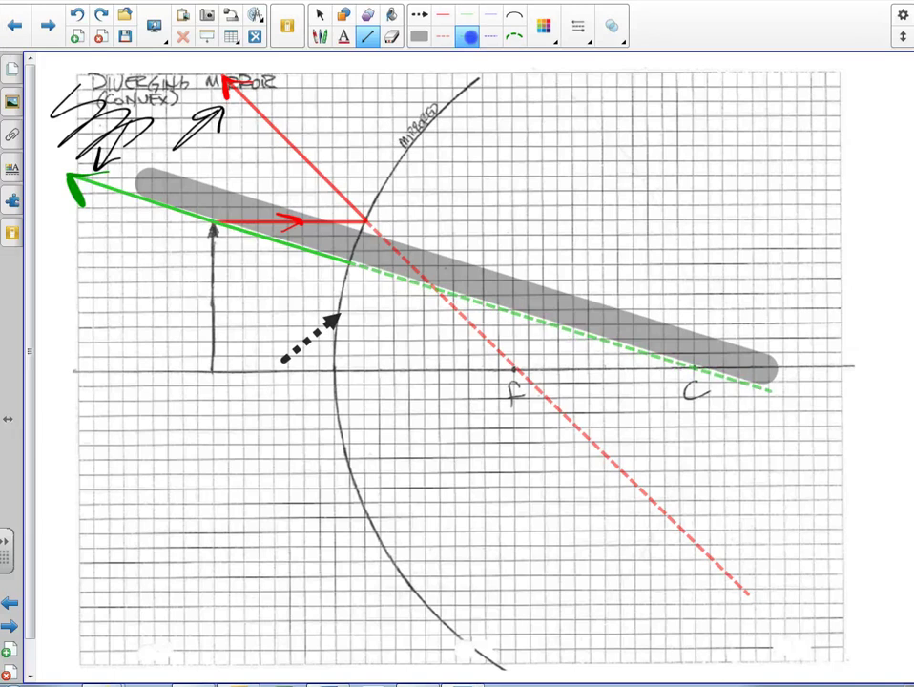
Step: Draw a vertical dotted black image arrow from the principal axis to the dashed rays' intersection, and move the spare dotted arrow below the object
click(419, 15)
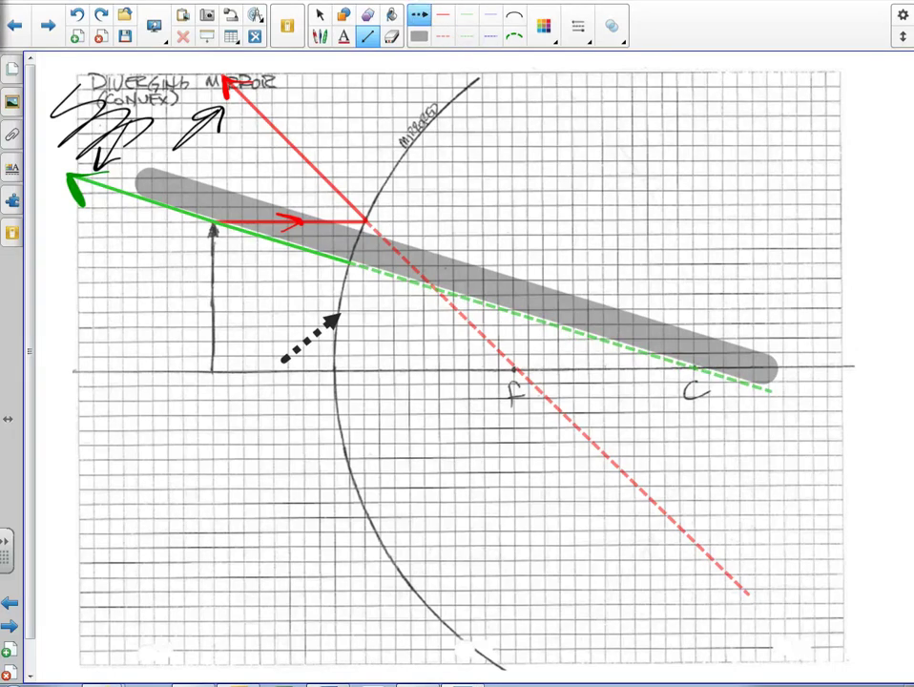
drag(435, 372, 435, 291)
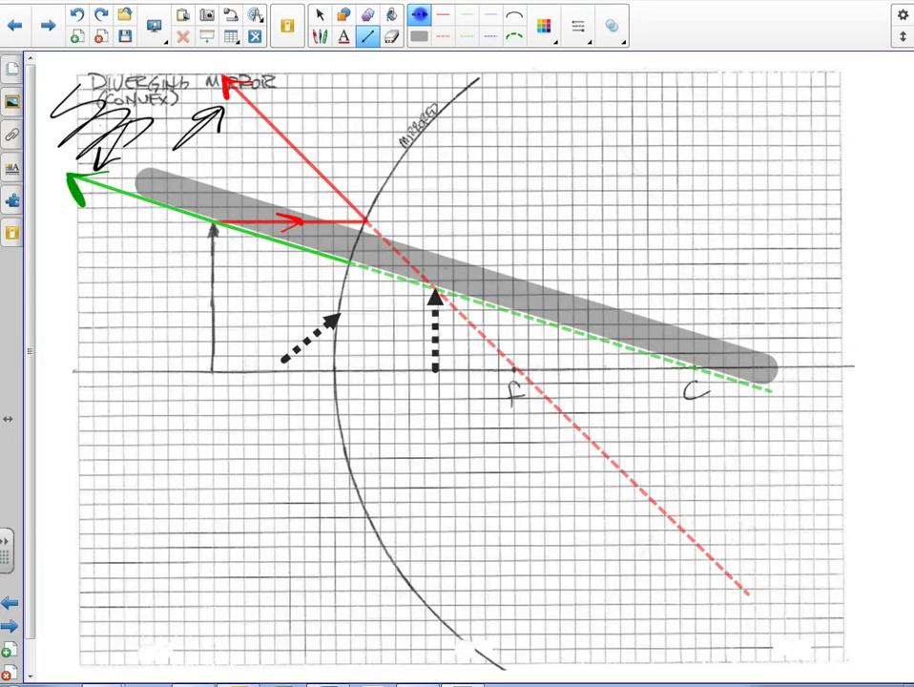
click(319, 15)
click(309, 340)
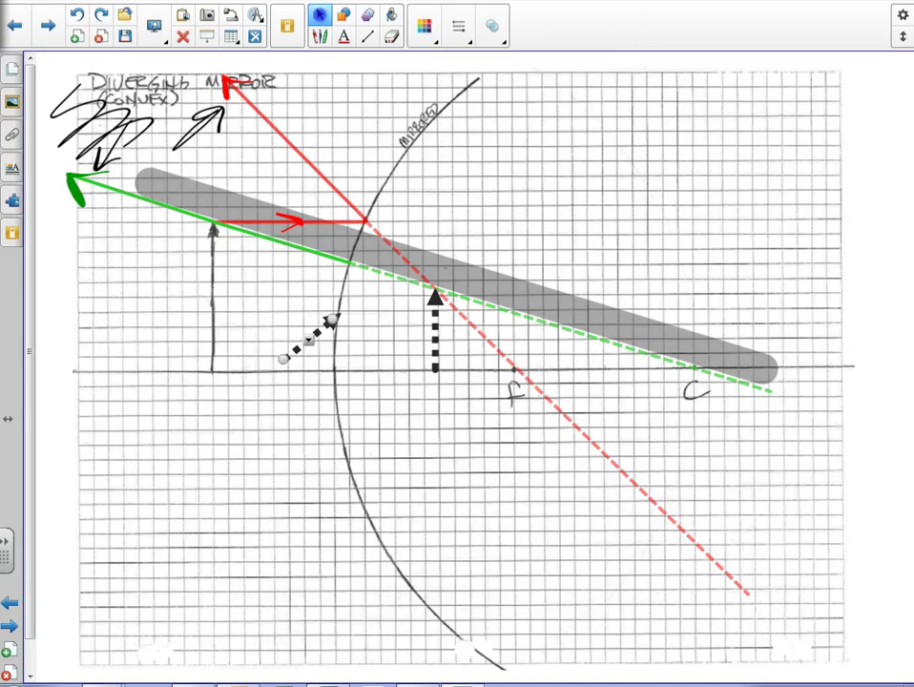
click(309, 339)
click(445, 268)
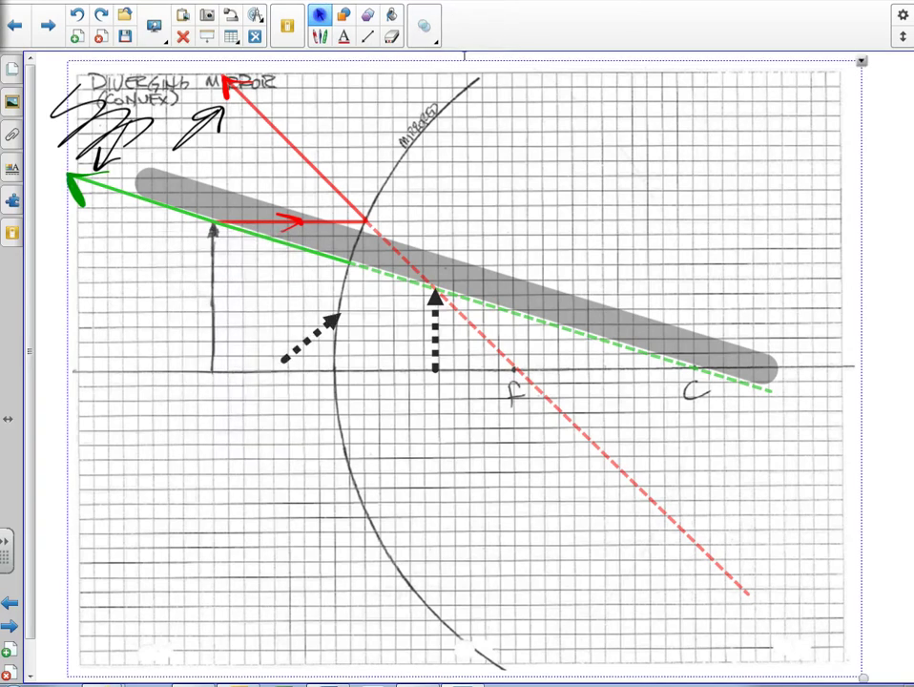
drag(308, 339, 112, 481)
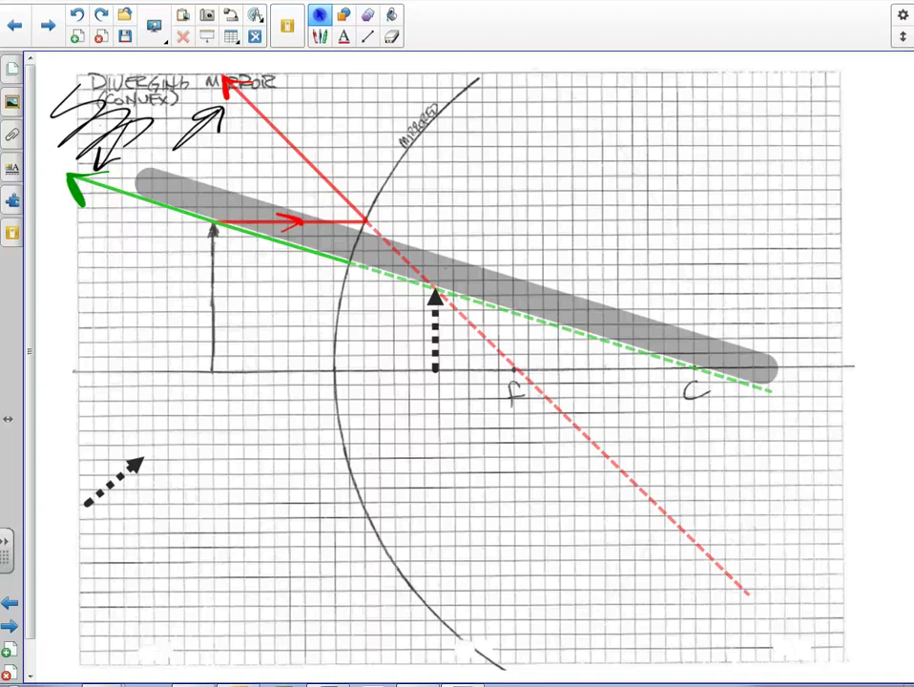
click(367, 36)
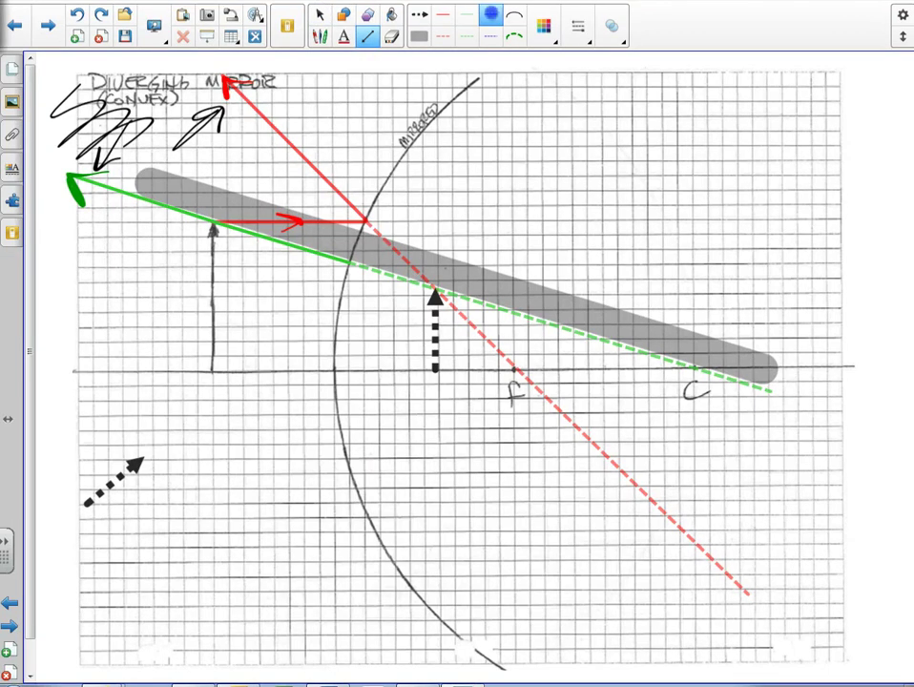
drag(193, 195, 210, 212)
click(319, 14)
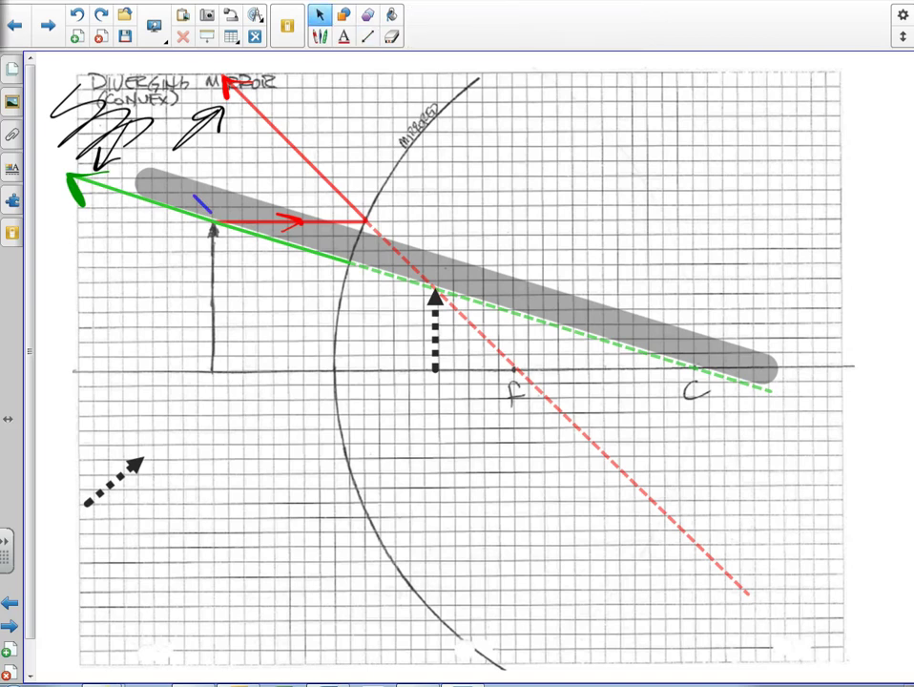
click(77, 14)
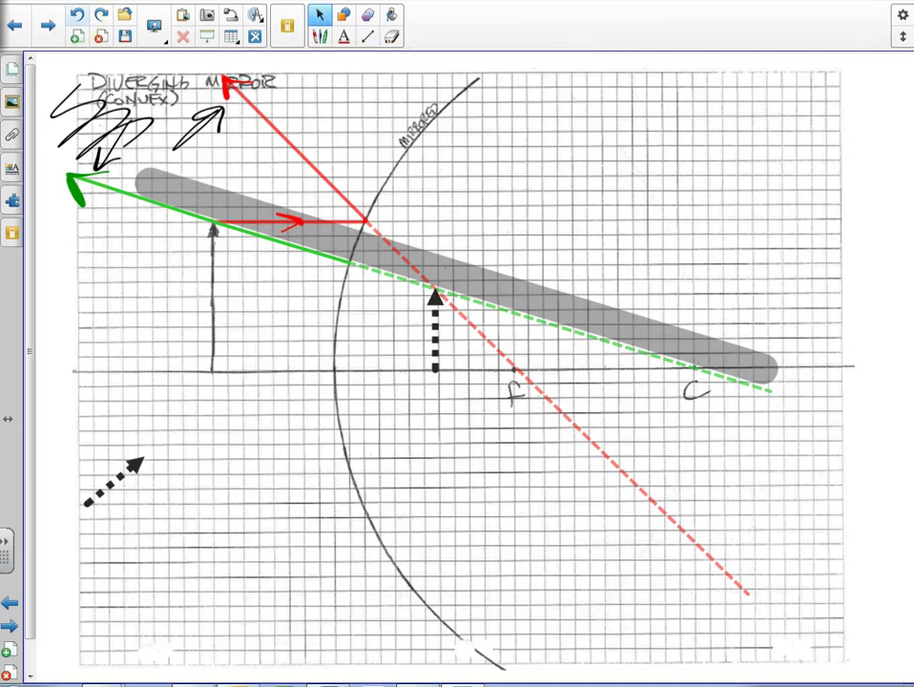
Step: Shift and rotate the grey straightedge bar so its lower edge runs from the object's tip to the focal point f
click(78, 15)
click(78, 15)
click(77, 15)
click(78, 15)
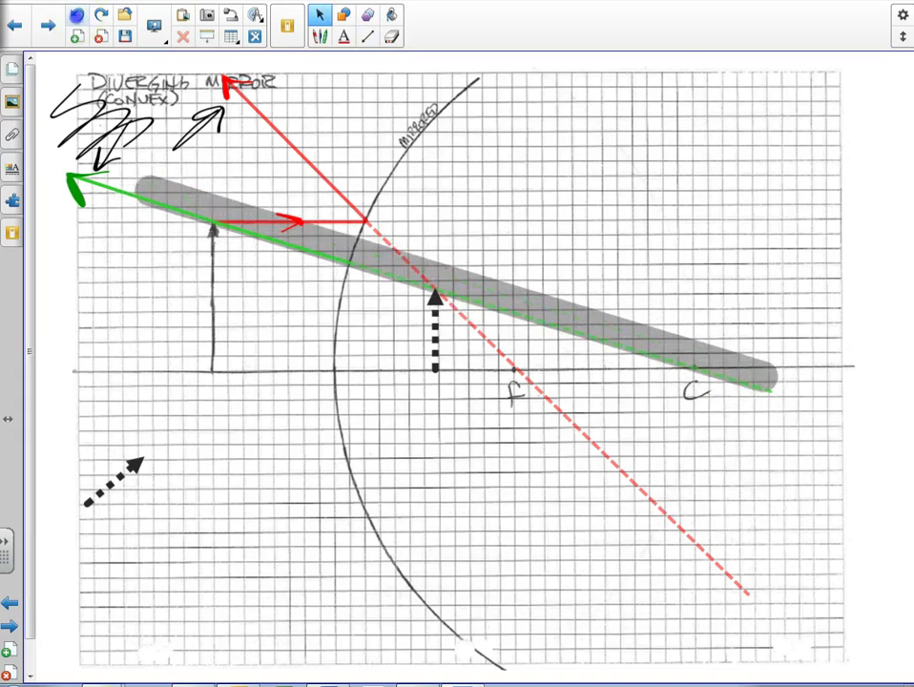
click(78, 15)
click(76, 15)
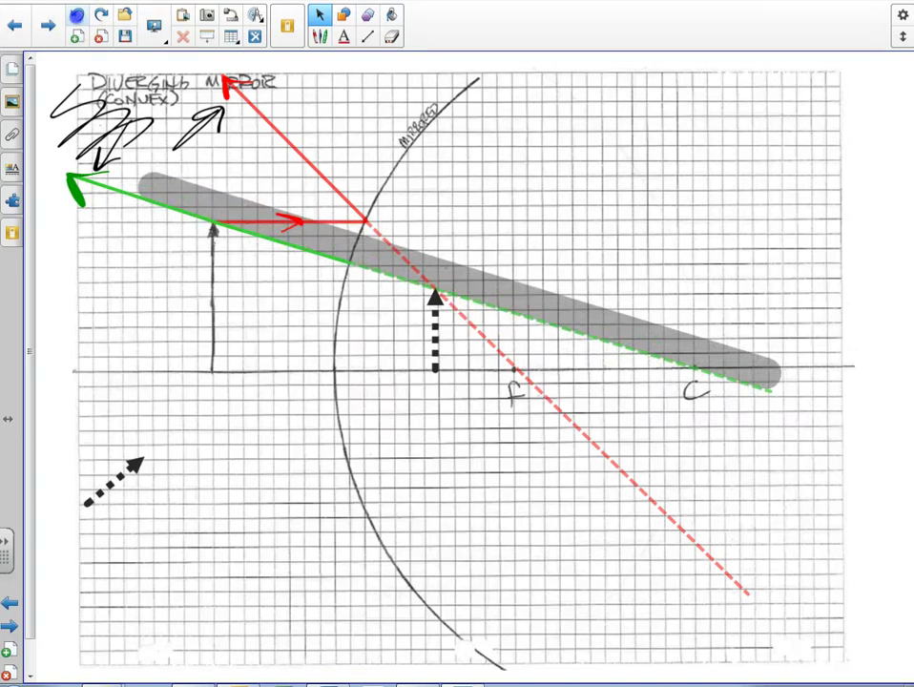
click(76, 14)
click(76, 14)
click(76, 14)
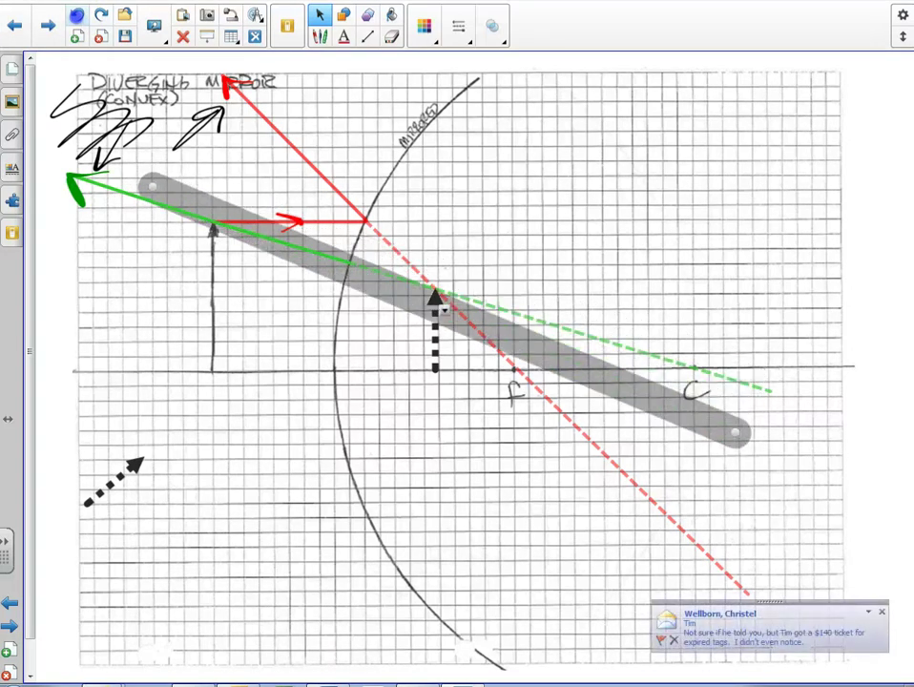
click(77, 14)
click(76, 14)
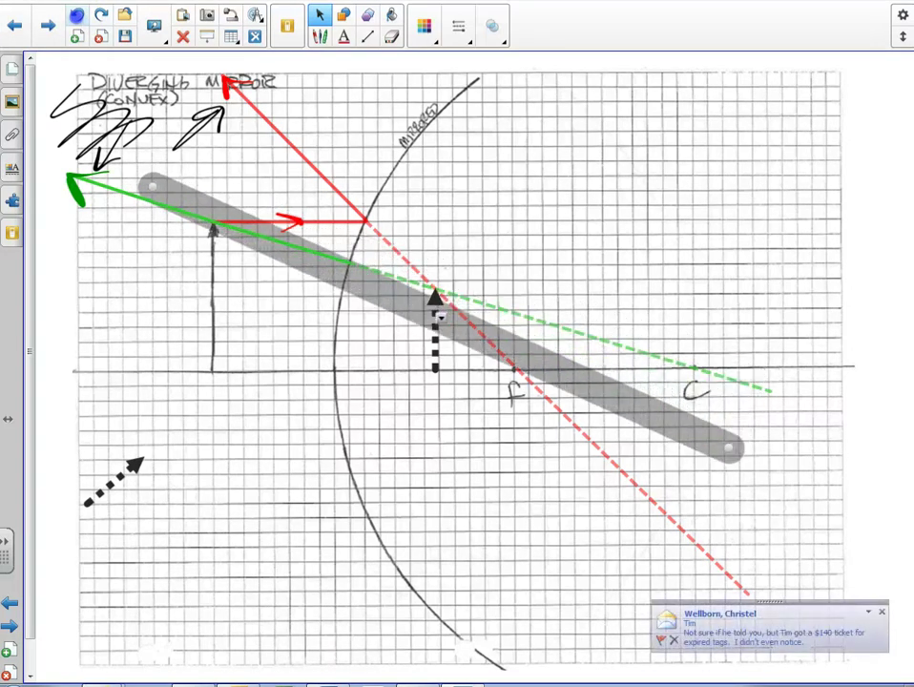
click(76, 14)
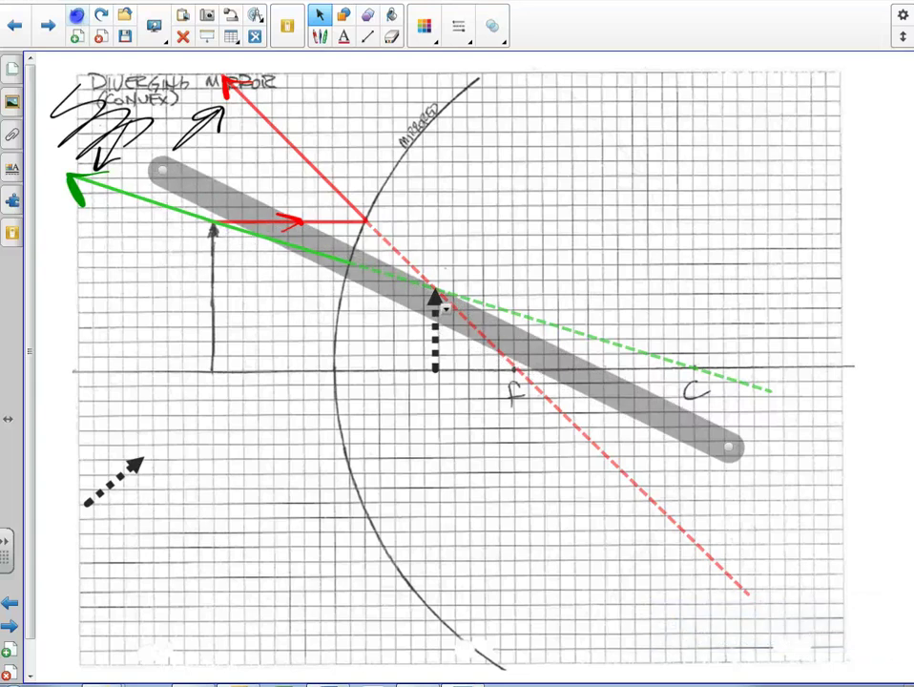
drag(446, 308, 443, 314)
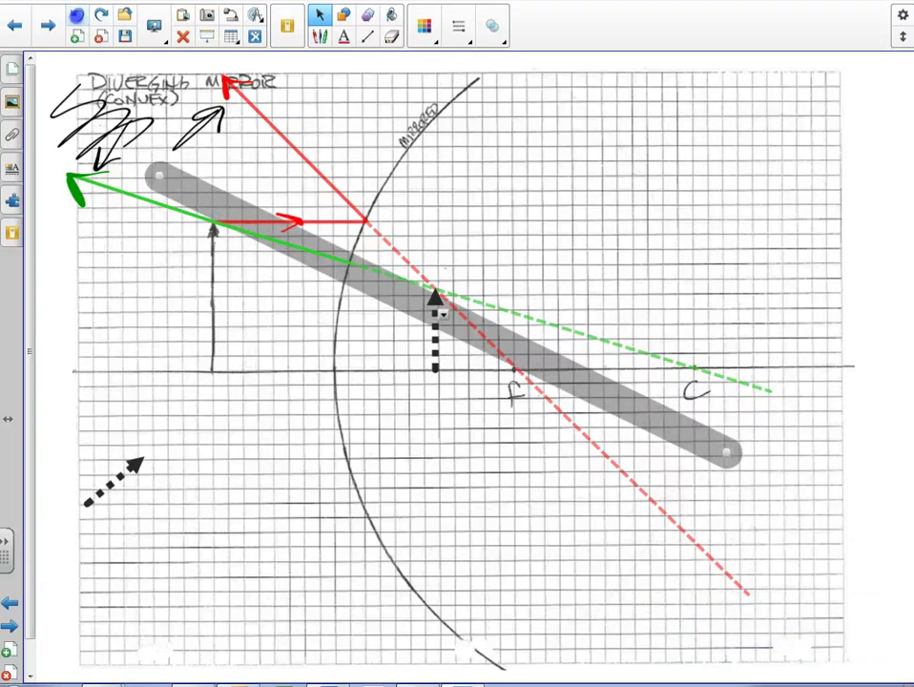
click(76, 14)
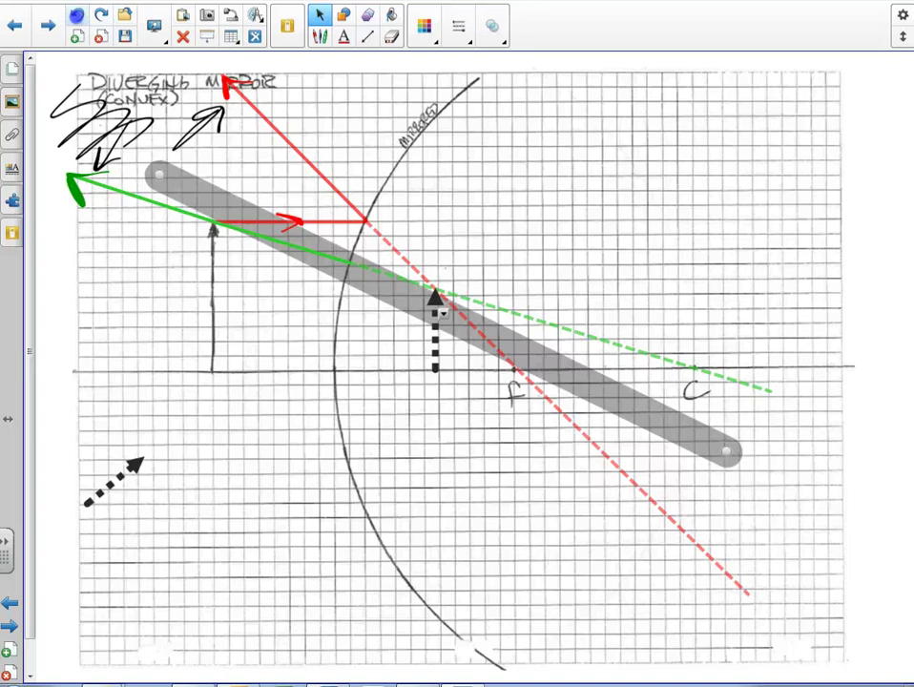
Step: Draw a solid blue ray from the object's tip to the mirror along the bar's edge, and move the bar clear of the rays
click(367, 37)
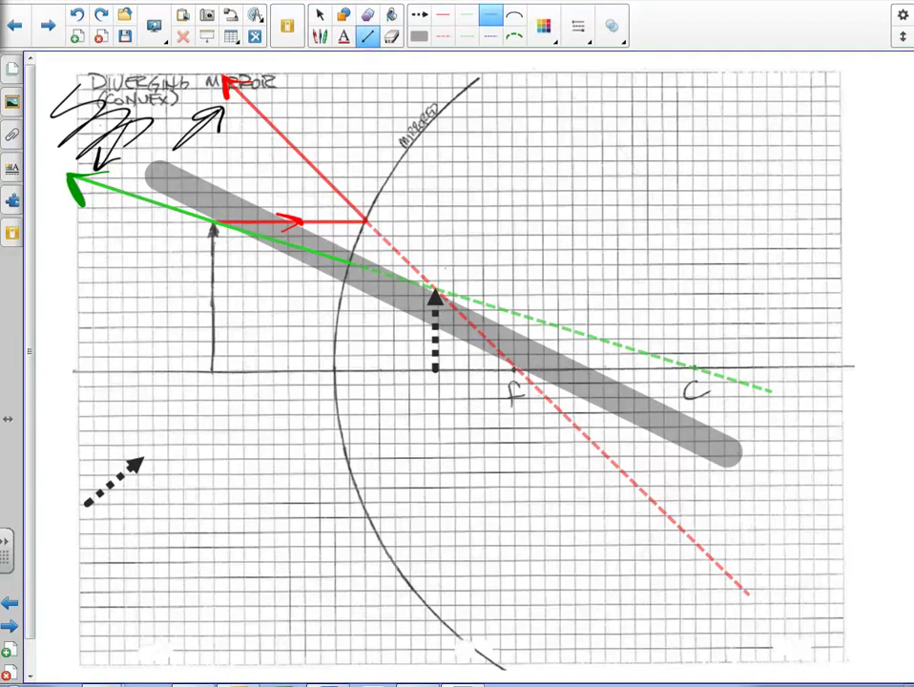
mouse_move(212, 226)
mouse_down()
mouse_move(337, 272)
mouse_move(343, 284)
mouse_up()
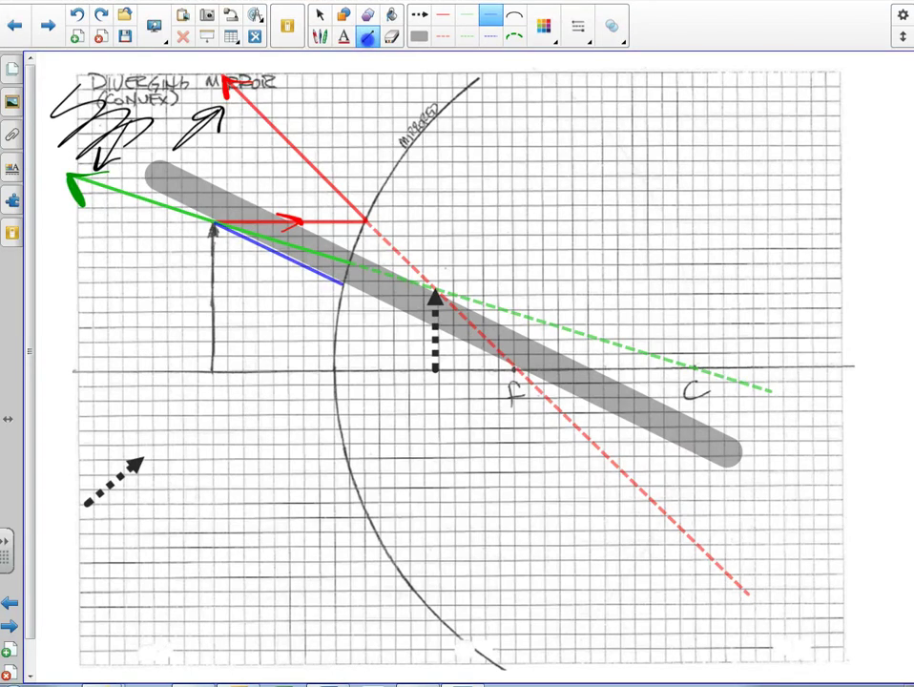
click(319, 15)
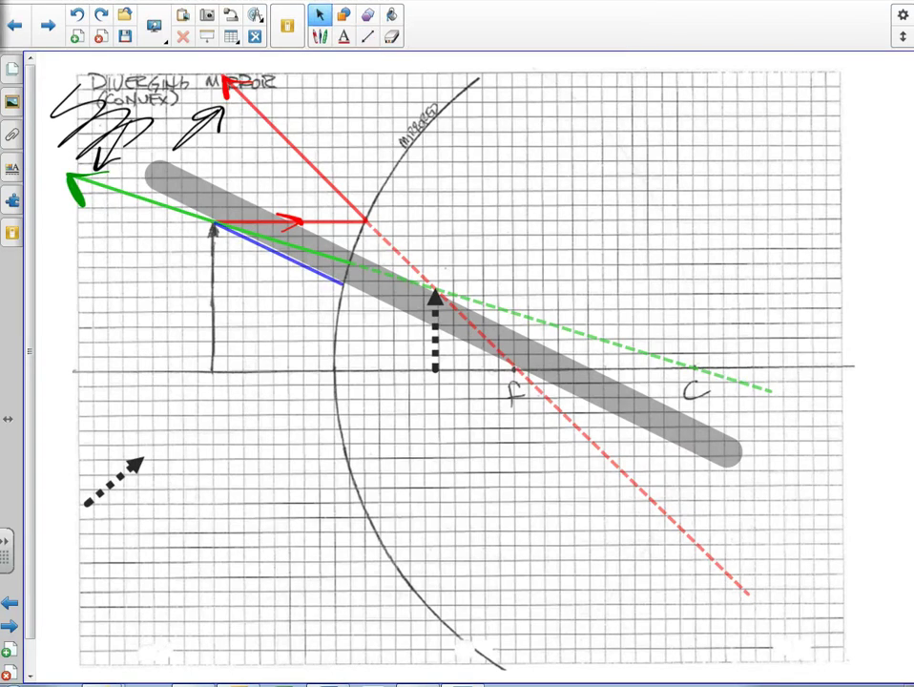
mouse_move(443, 315)
mouse_down()
mouse_move(582, 257)
mouse_move(738, 231)
mouse_up()
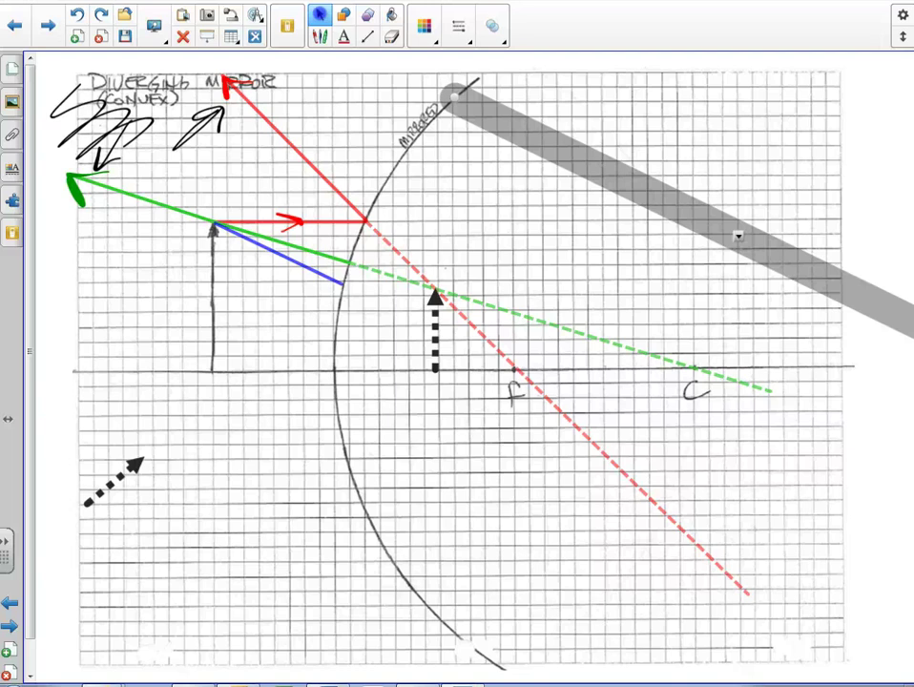
Step: Add a freehand blue arrowhead on the blue incident ray, pointing toward the mirror
click(320, 36)
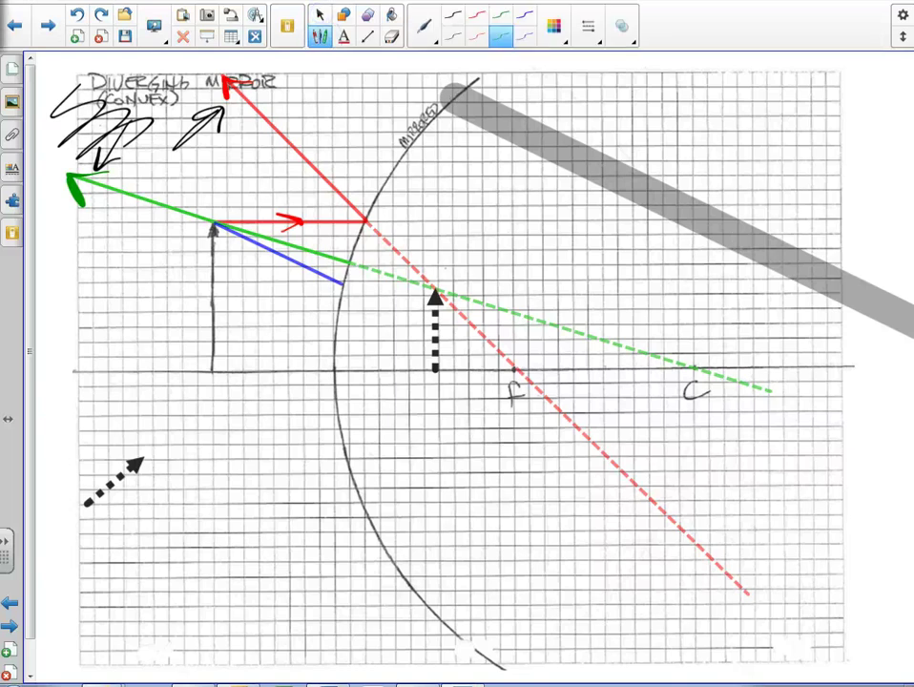
click(524, 36)
mouse_move(295, 256)
mouse_down()
mouse_move(308, 268)
mouse_move(290, 270)
mouse_up()
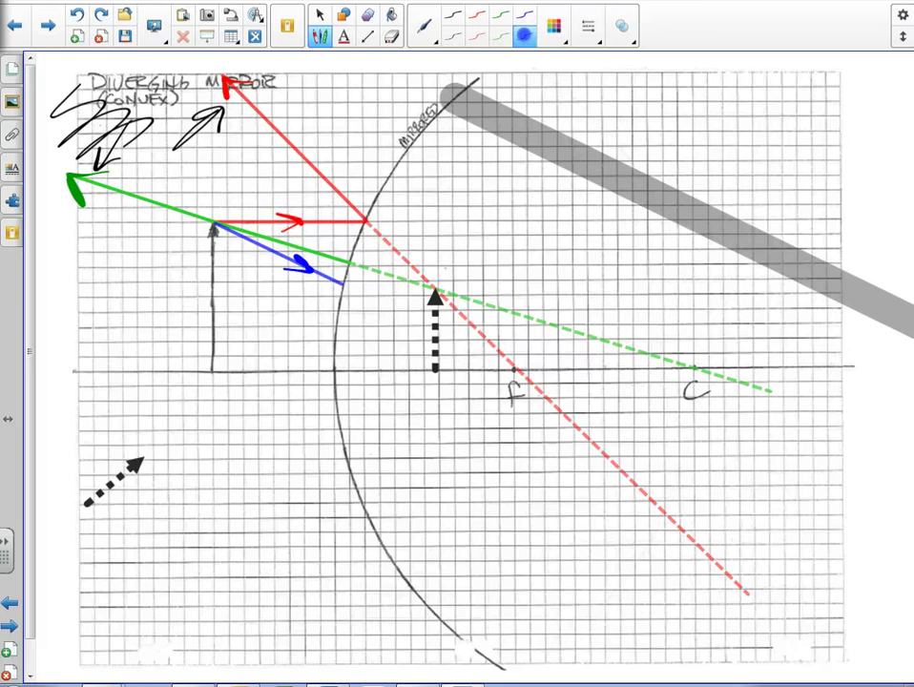
Step: Draw a solid blue reflected ray from the mirror contact point parallel to the axis, with a freehand arrowhead and a small pointer arrow at its outer end
click(367, 36)
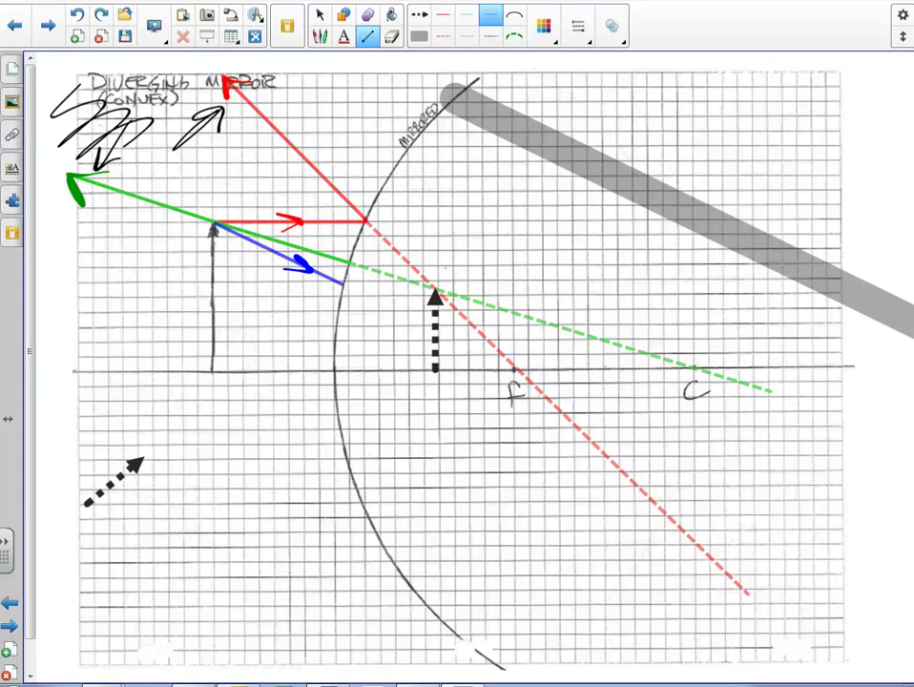
drag(342, 284, 74, 284)
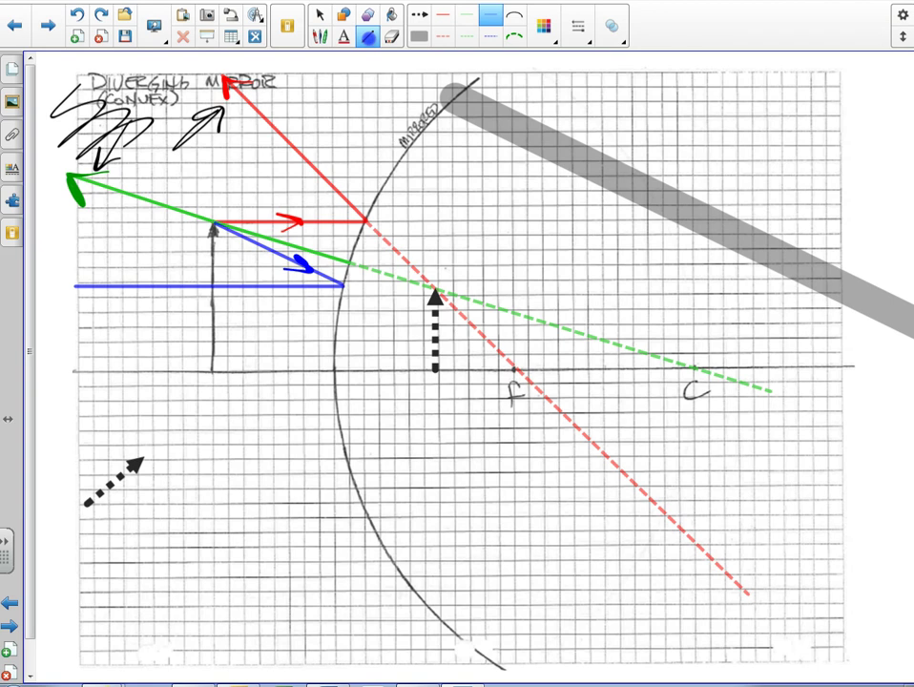
click(320, 36)
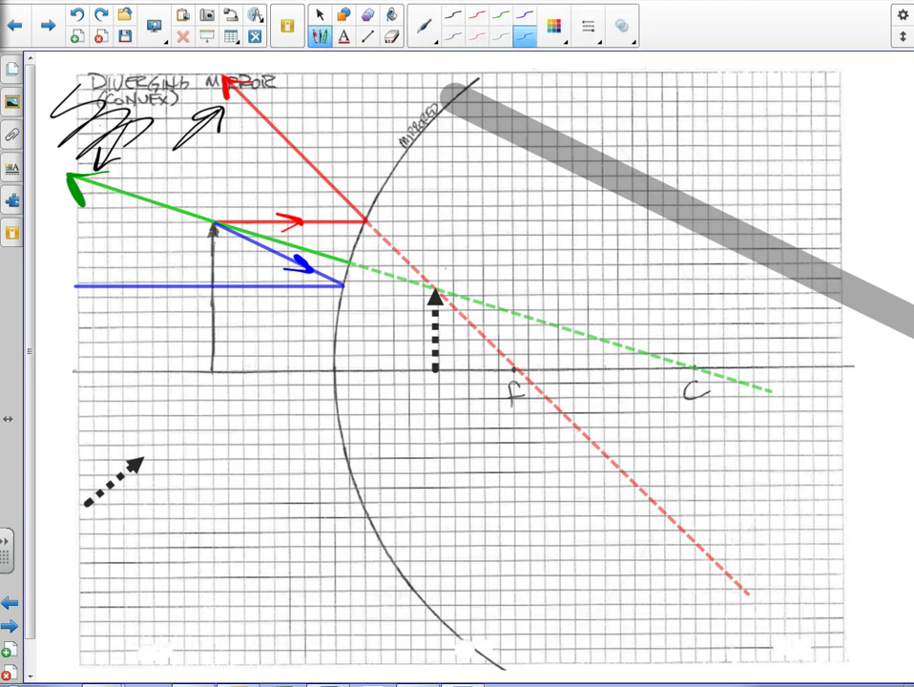
drag(104, 272, 106, 304)
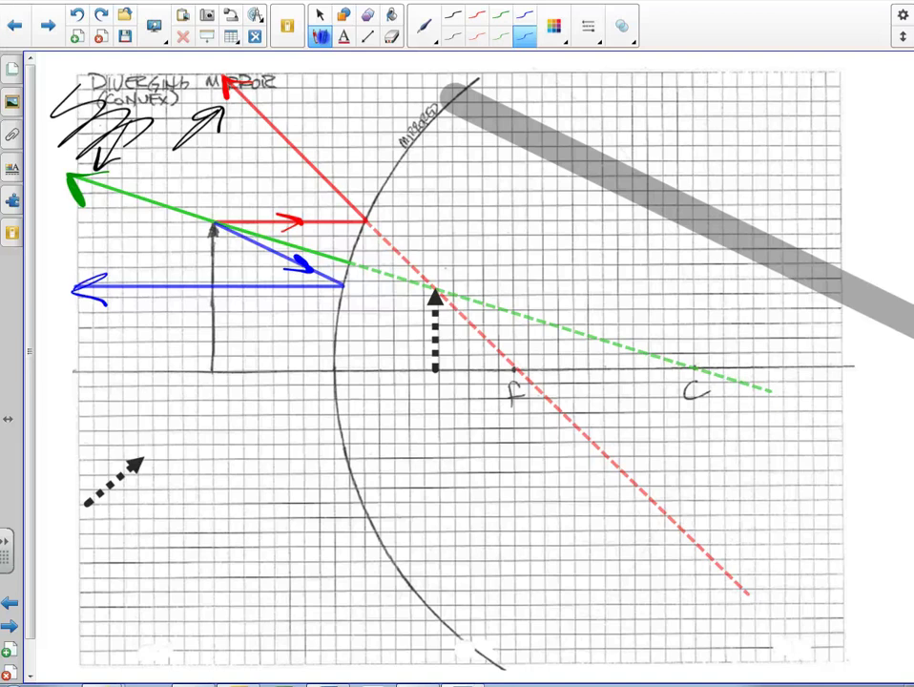
drag(95, 227, 93, 271)
Step: Extend the blue reflected ray behind the mirror with a horizontal dashed blue line
click(368, 36)
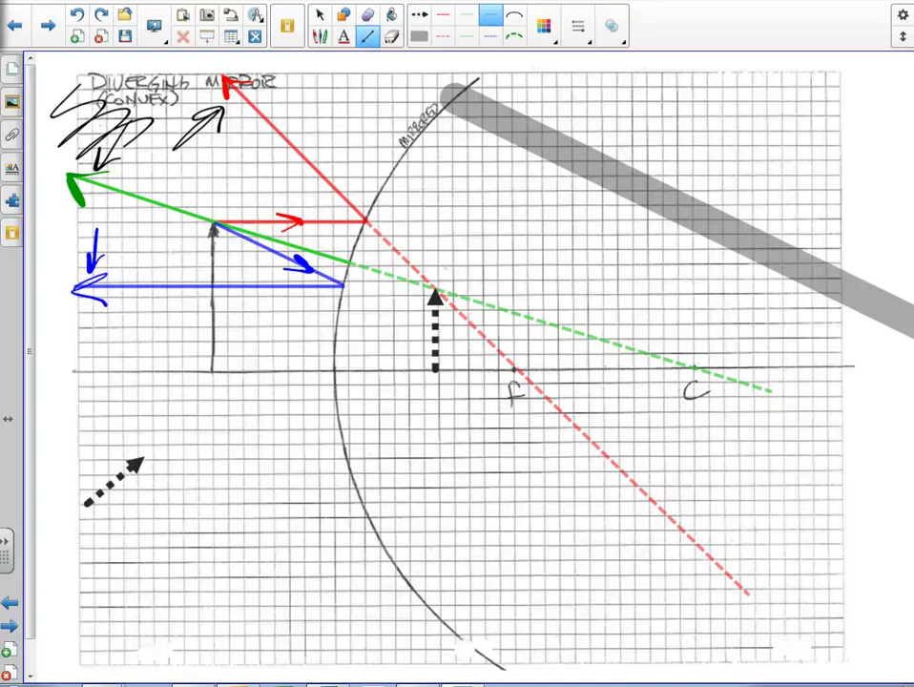
click(491, 37)
drag(343, 285, 677, 284)
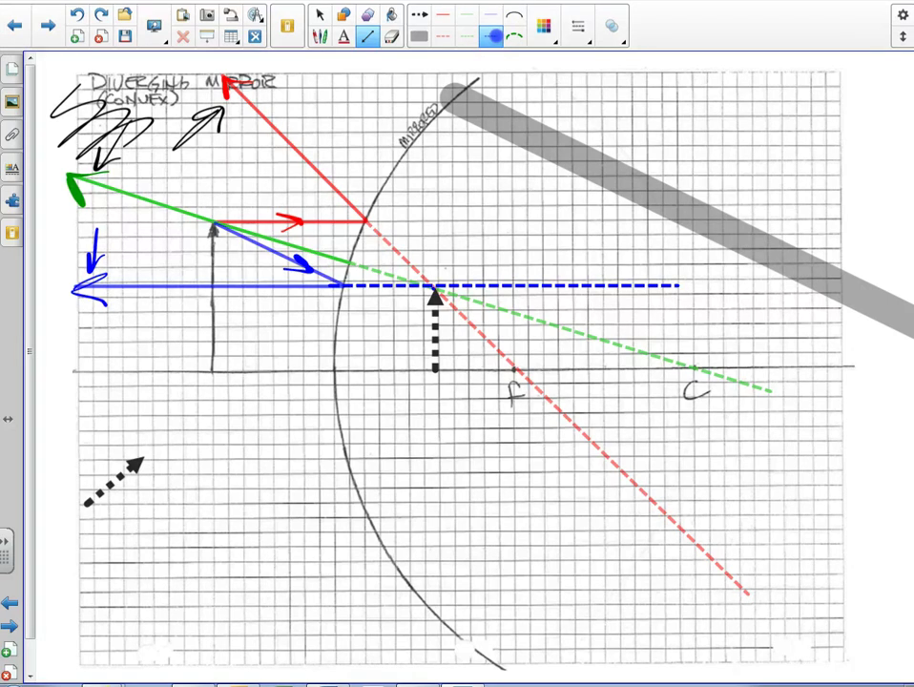
click(319, 14)
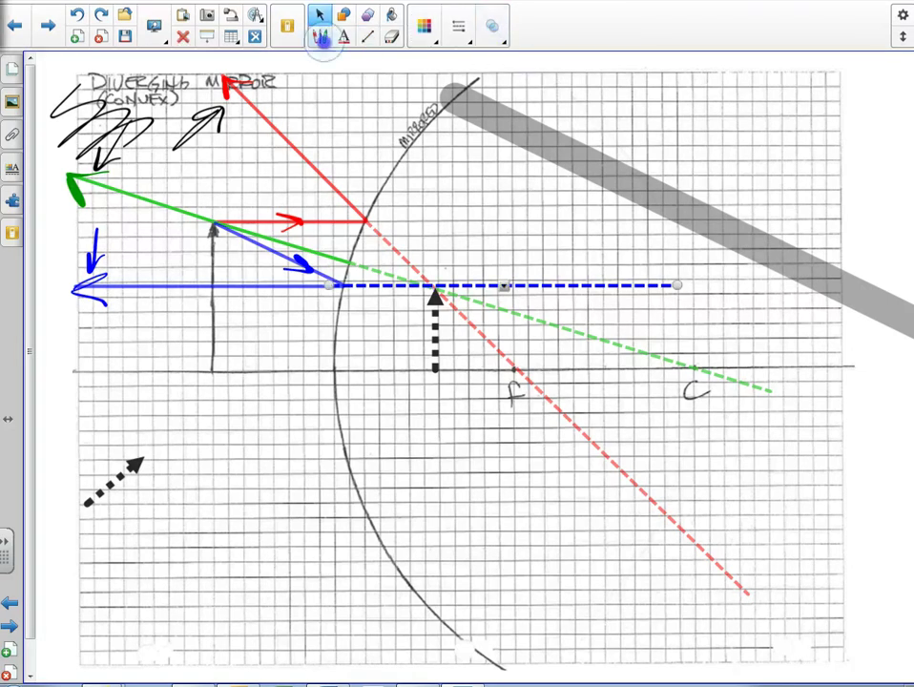
Step: Mark the intersection of the dashed rays above the image arrow with a blue dot
click(321, 36)
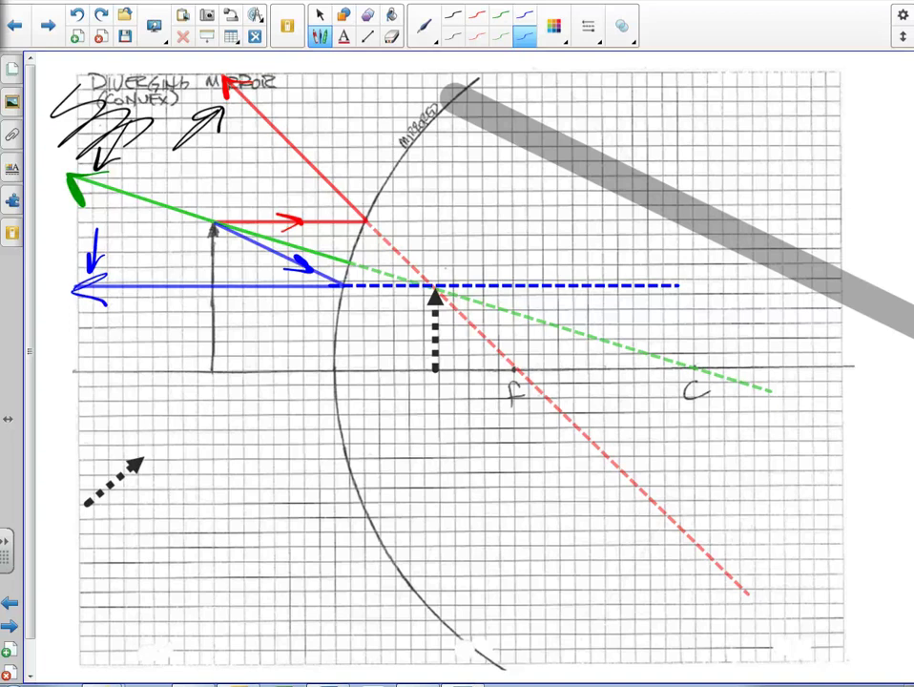
click(322, 40)
drag(431, 286, 440, 286)
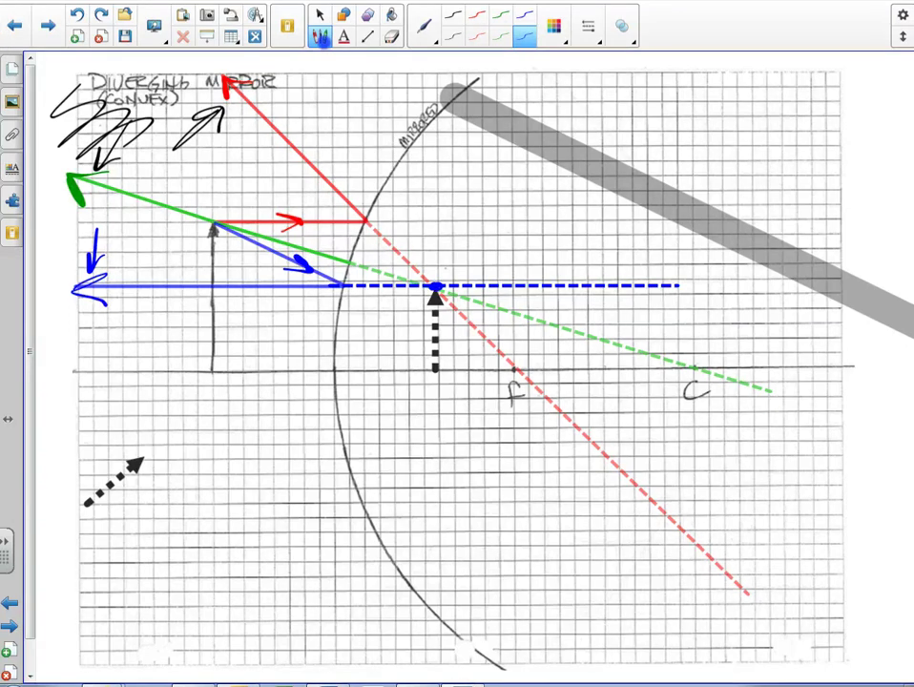
Step: Sketch black arrows pointing at the dashed rays behind the mirror, and an upward black arrow beside the dotted image arrow
click(453, 36)
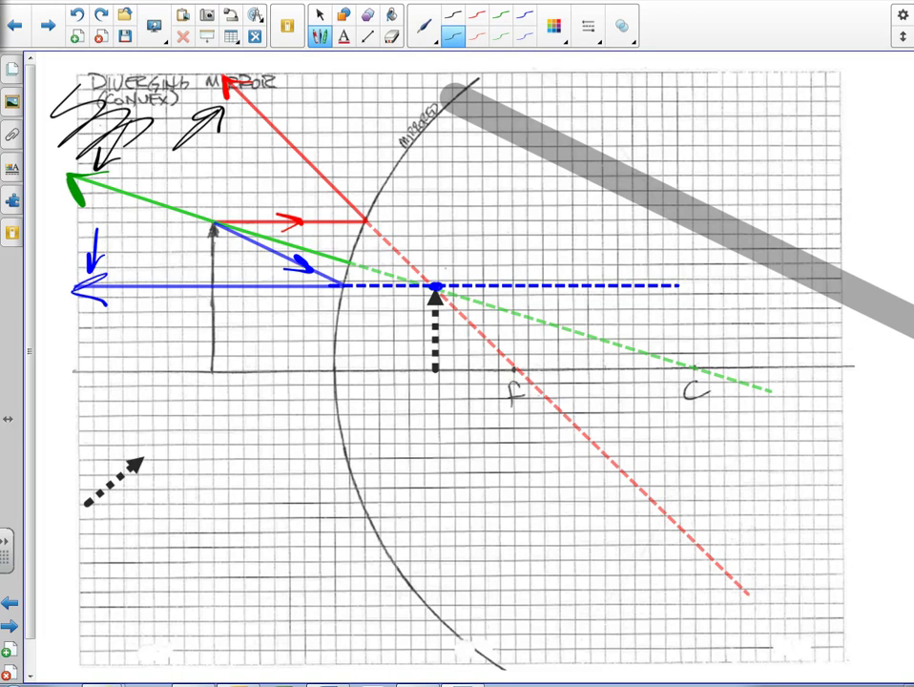
click(453, 14)
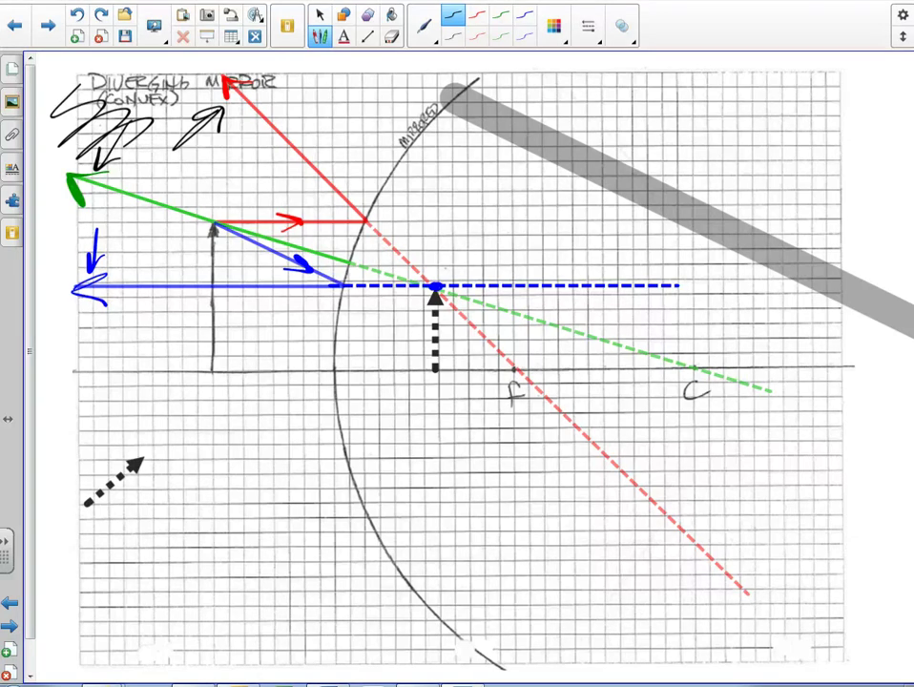
drag(480, 208, 412, 245)
drag(424, 229, 434, 244)
mouse_move(354, 338)
mouse_down()
mouse_move(380, 300)
mouse_move(386, 307)
mouse_up()
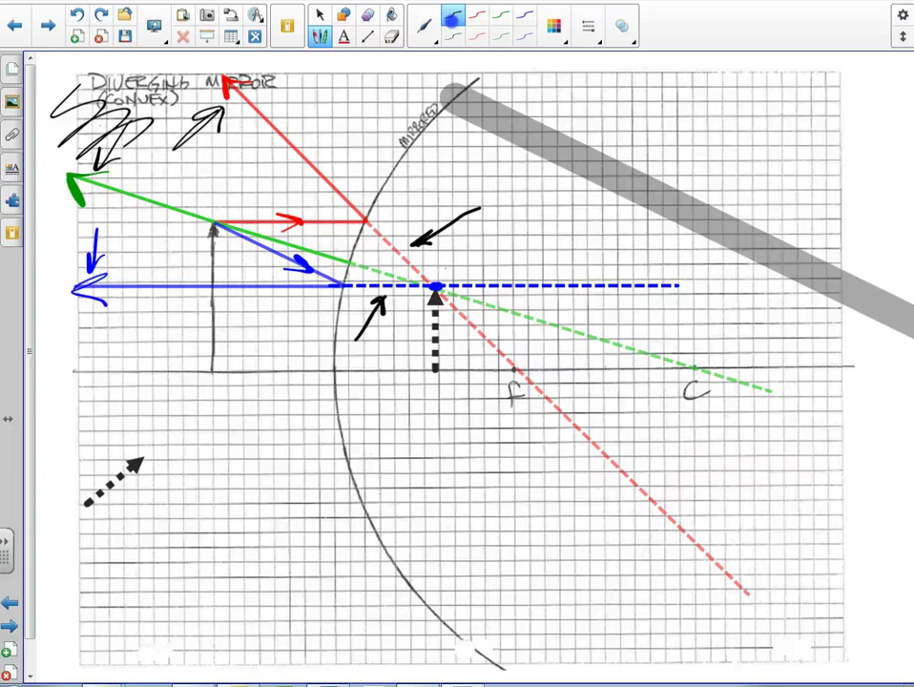
mouse_move(413, 368)
mouse_down()
mouse_move(409, 310)
mouse_move(419, 329)
mouse_up()
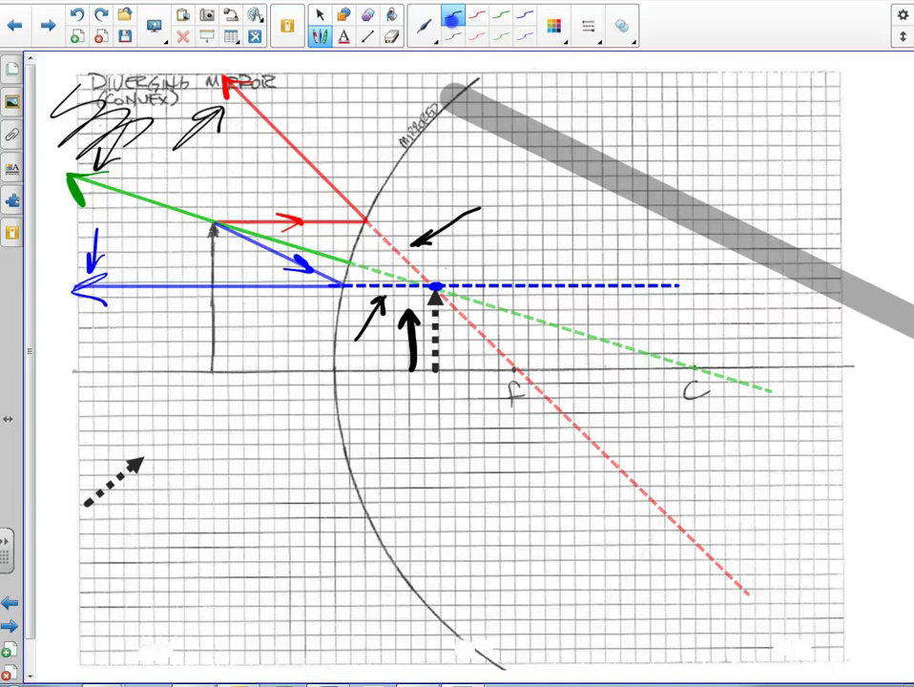
Step: Handwrite VIRTUAL and UPRIGHT in black on two lines below the principal axis
mouse_move(255, 416)
mouse_down()
mouse_move(284, 417)
mouse_move(304, 467)
mouse_up()
mouse_move(309, 420)
mouse_down()
mouse_move(329, 465)
mouse_move(360, 467)
mouse_move(376, 432)
mouse_up()
mouse_move(377, 436)
mouse_down()
mouse_move(437, 463)
mouse_move(468, 461)
mouse_up()
mouse_move(275, 488)
mouse_down()
mouse_move(299, 513)
mouse_move(303, 488)
mouse_up()
mouse_move(315, 518)
mouse_down()
mouse_move(316, 485)
mouse_move(322, 504)
mouse_move(351, 523)
mouse_move(366, 521)
mouse_up()
mouse_move(372, 488)
mouse_down()
mouse_move(372, 520)
mouse_move(420, 513)
mouse_up()
mouse_move(440, 487)
mouse_down()
mouse_move(441, 511)
mouse_move(494, 489)
mouse_up()
drag(458, 489, 458, 516)
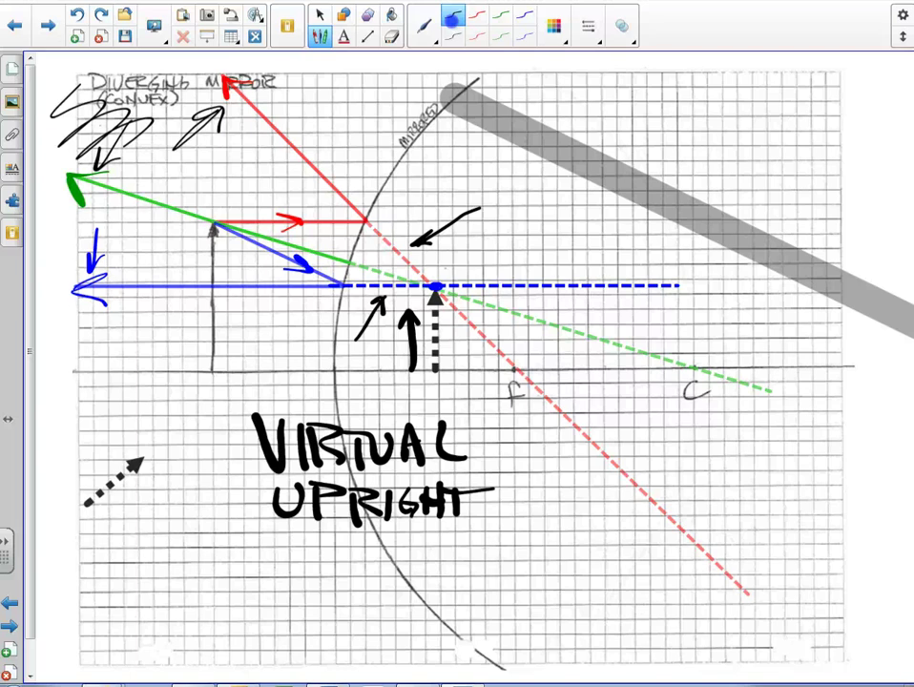
Step: Mark the object's height with a black brace and dots along its shaft, and handwrite REDUCED below UPRIGHT
mouse_move(210, 225)
mouse_down()
mouse_move(183, 275)
mouse_move(197, 381)
mouse_up()
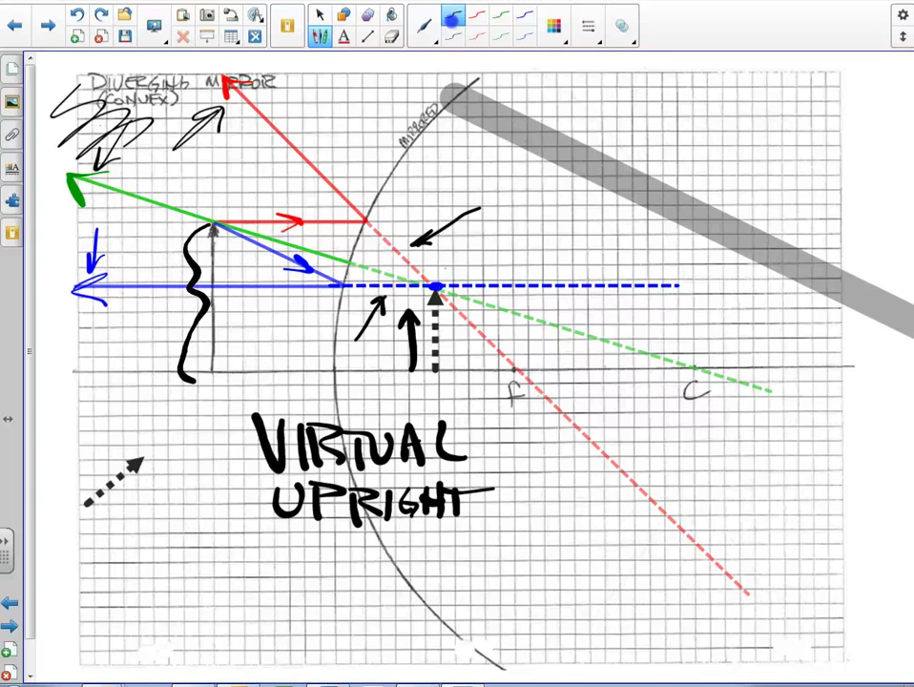
click(212, 354)
click(213, 343)
click(214, 328)
click(213, 313)
click(212, 299)
click(213, 283)
click(213, 270)
click(213, 254)
click(213, 224)
mouse_move(289, 536)
mouse_down()
mouse_move(291, 584)
mouse_move(345, 578)
mouse_move(405, 553)
mouse_move(424, 574)
mouse_move(458, 574)
mouse_up()
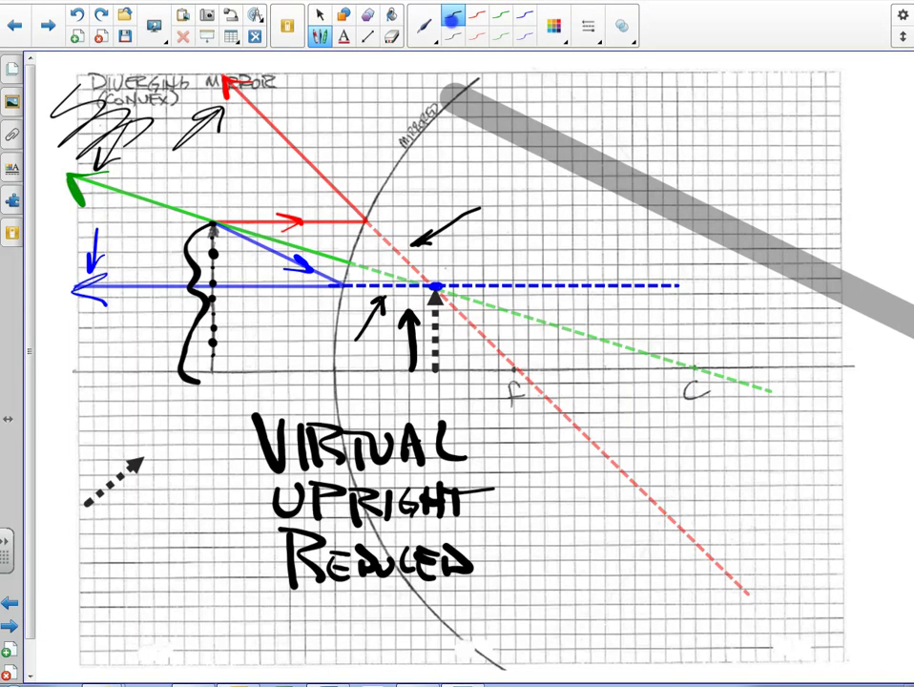
Step: Circle the title DIVERGING MIRROR (CONVEX) in black, and add a dash before each of VIRTUAL, UPRIGHT and REDUCED
mouse_move(83, 116)
mouse_down()
mouse_move(164, 122)
mouse_move(316, 80)
mouse_move(128, 119)
mouse_move(191, 117)
mouse_up()
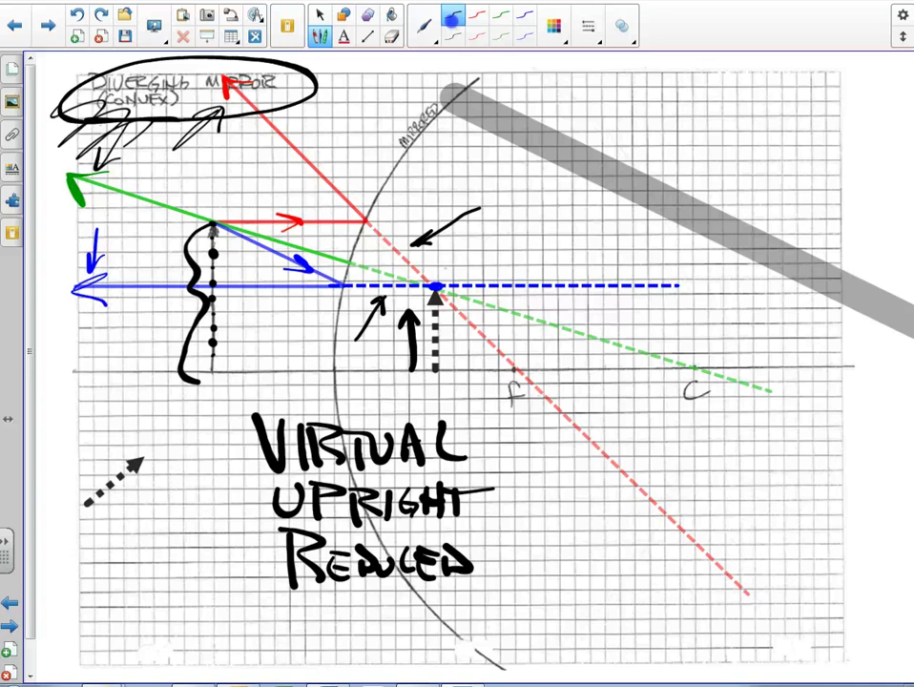
drag(227, 443, 251, 442)
drag(230, 496, 259, 494)
drag(239, 564, 278, 563)
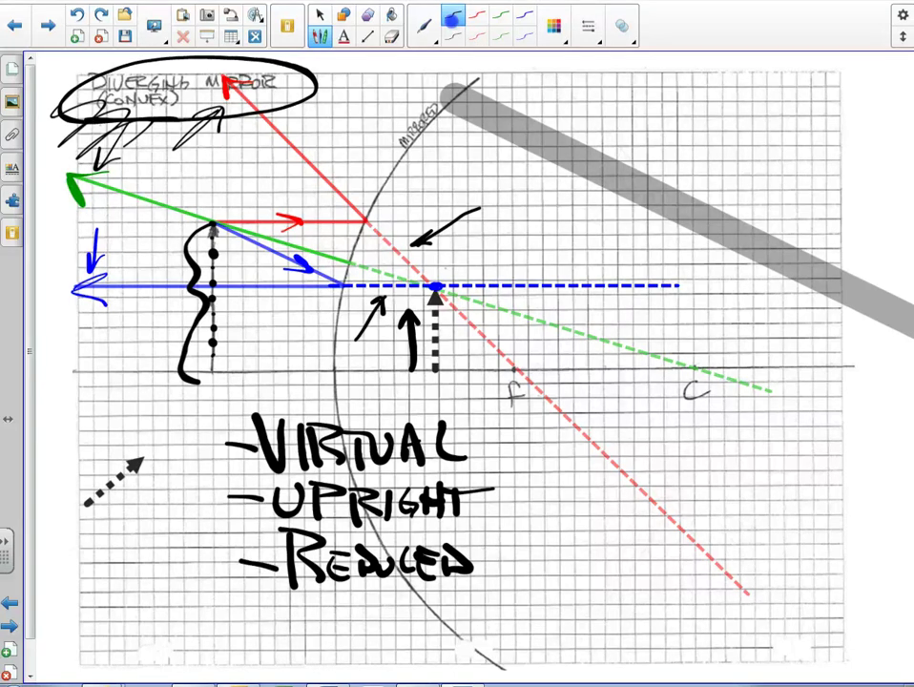